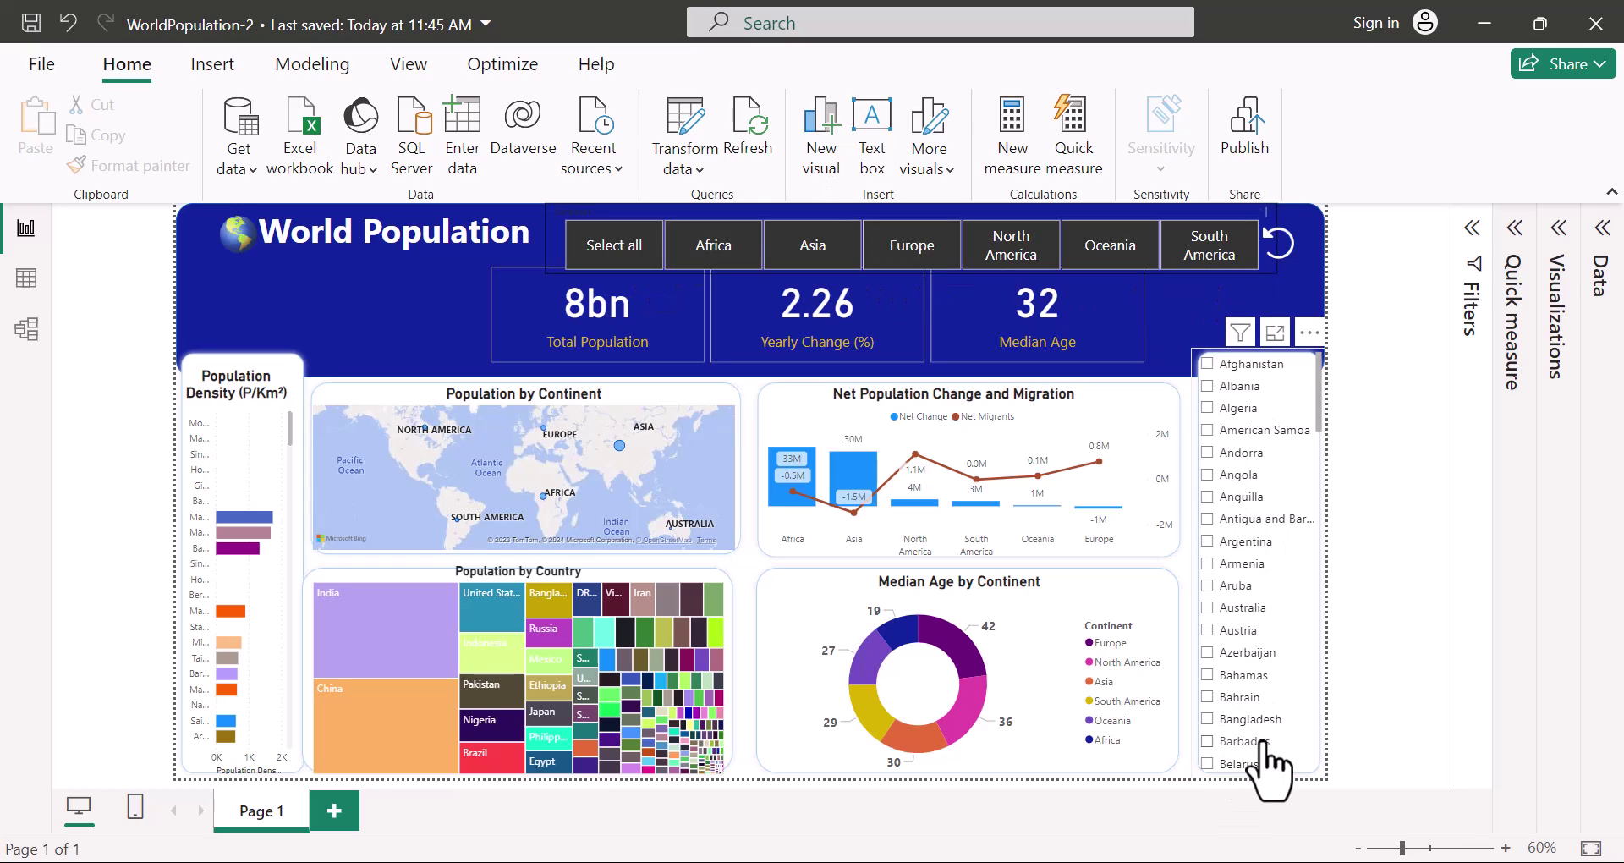
Deselect Africa, Asia, Europe, North America and Oceania in the continent slicer, leaving South America
left_click(720, 258)
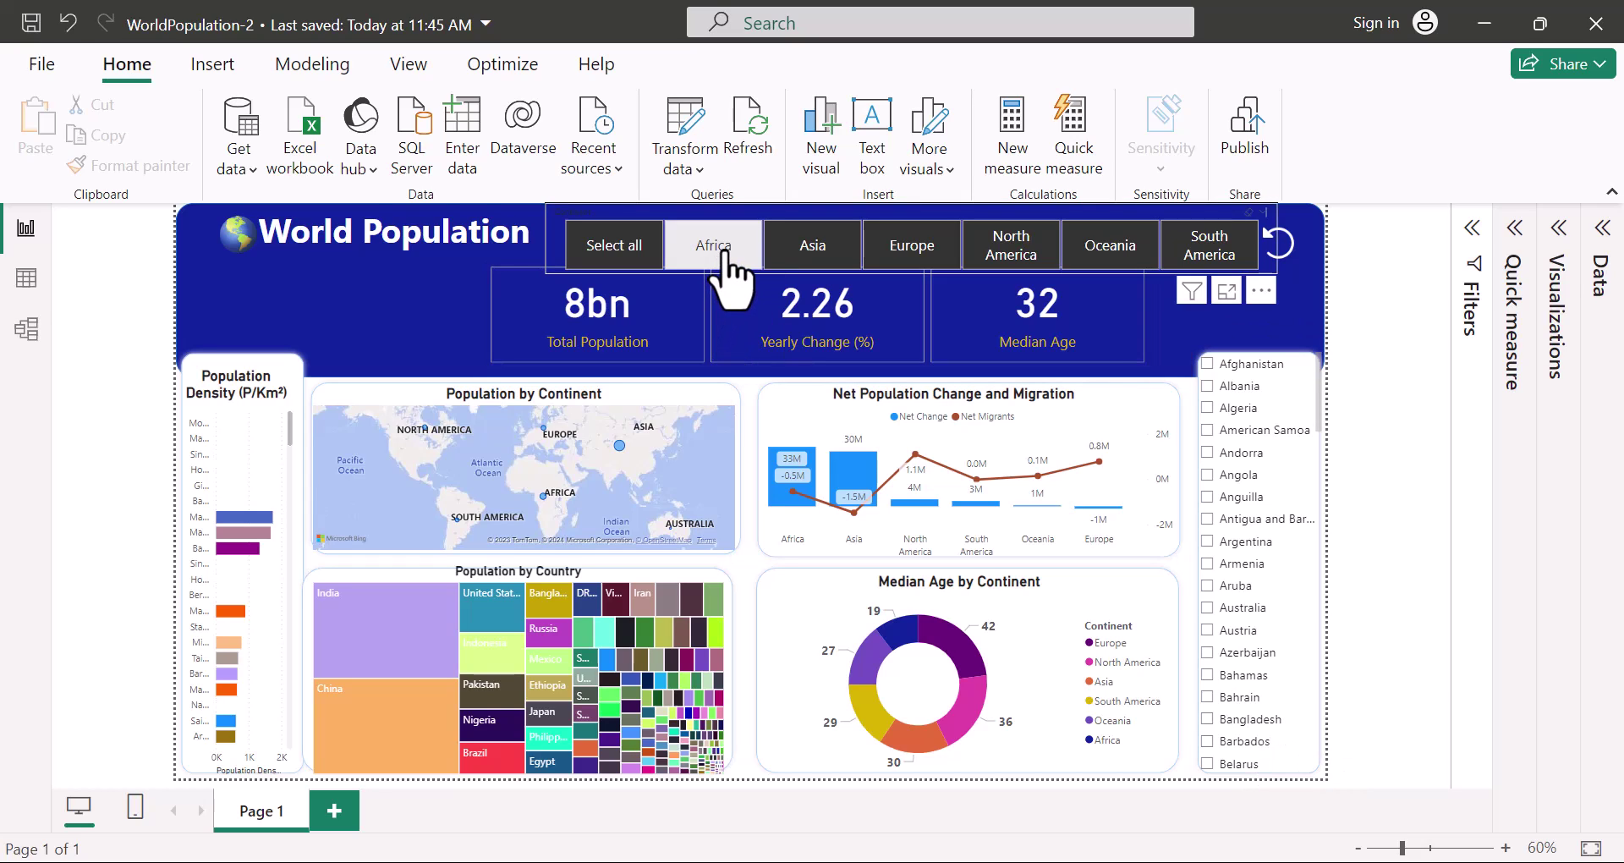
left_click(810, 254)
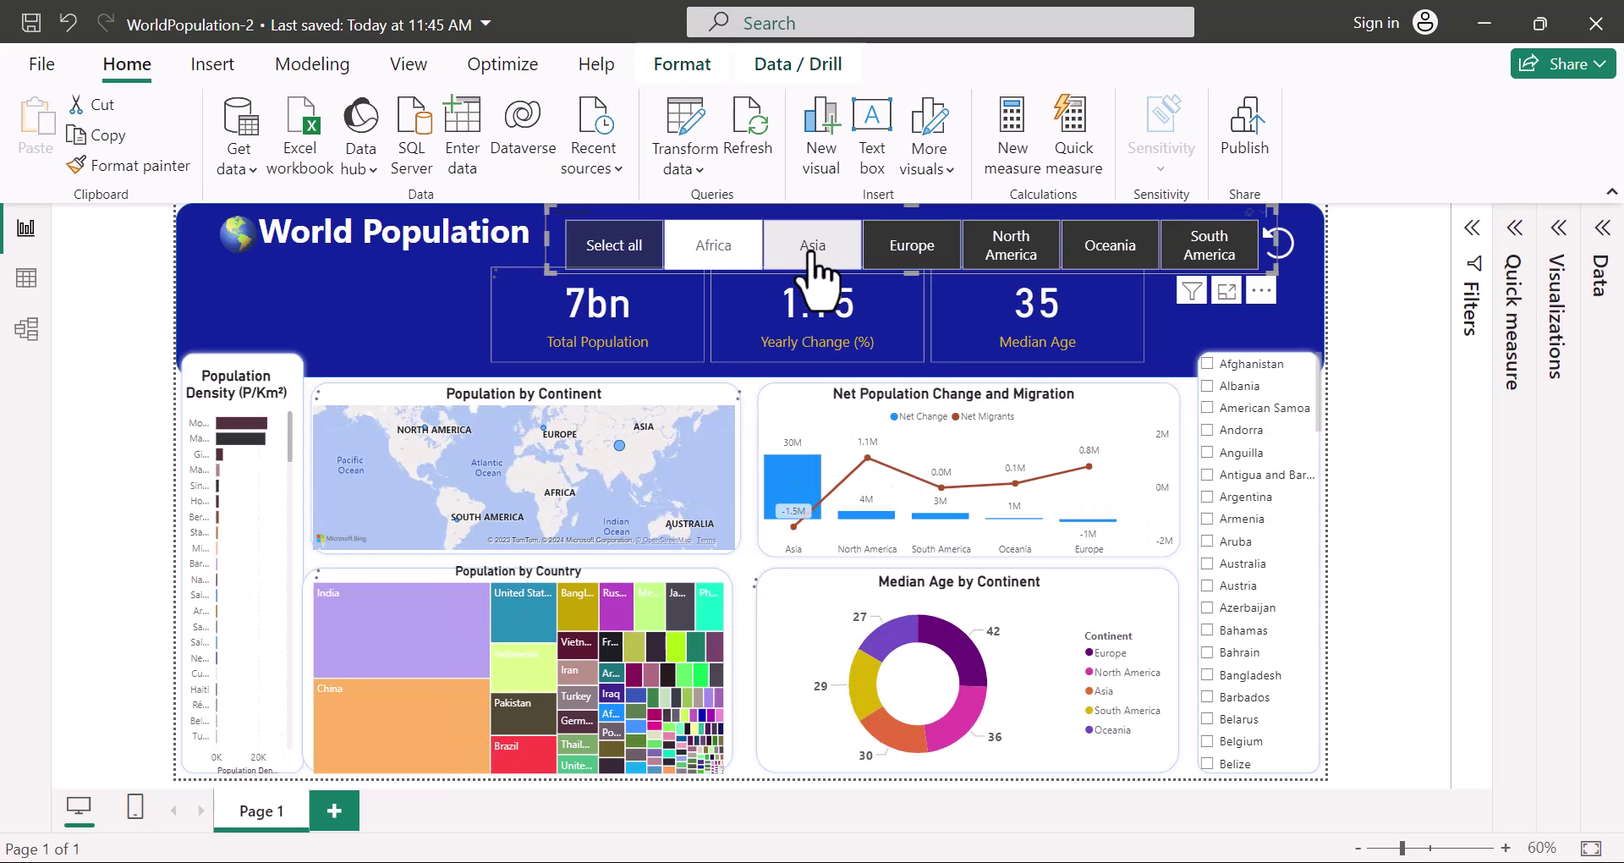
left_click(912, 261)
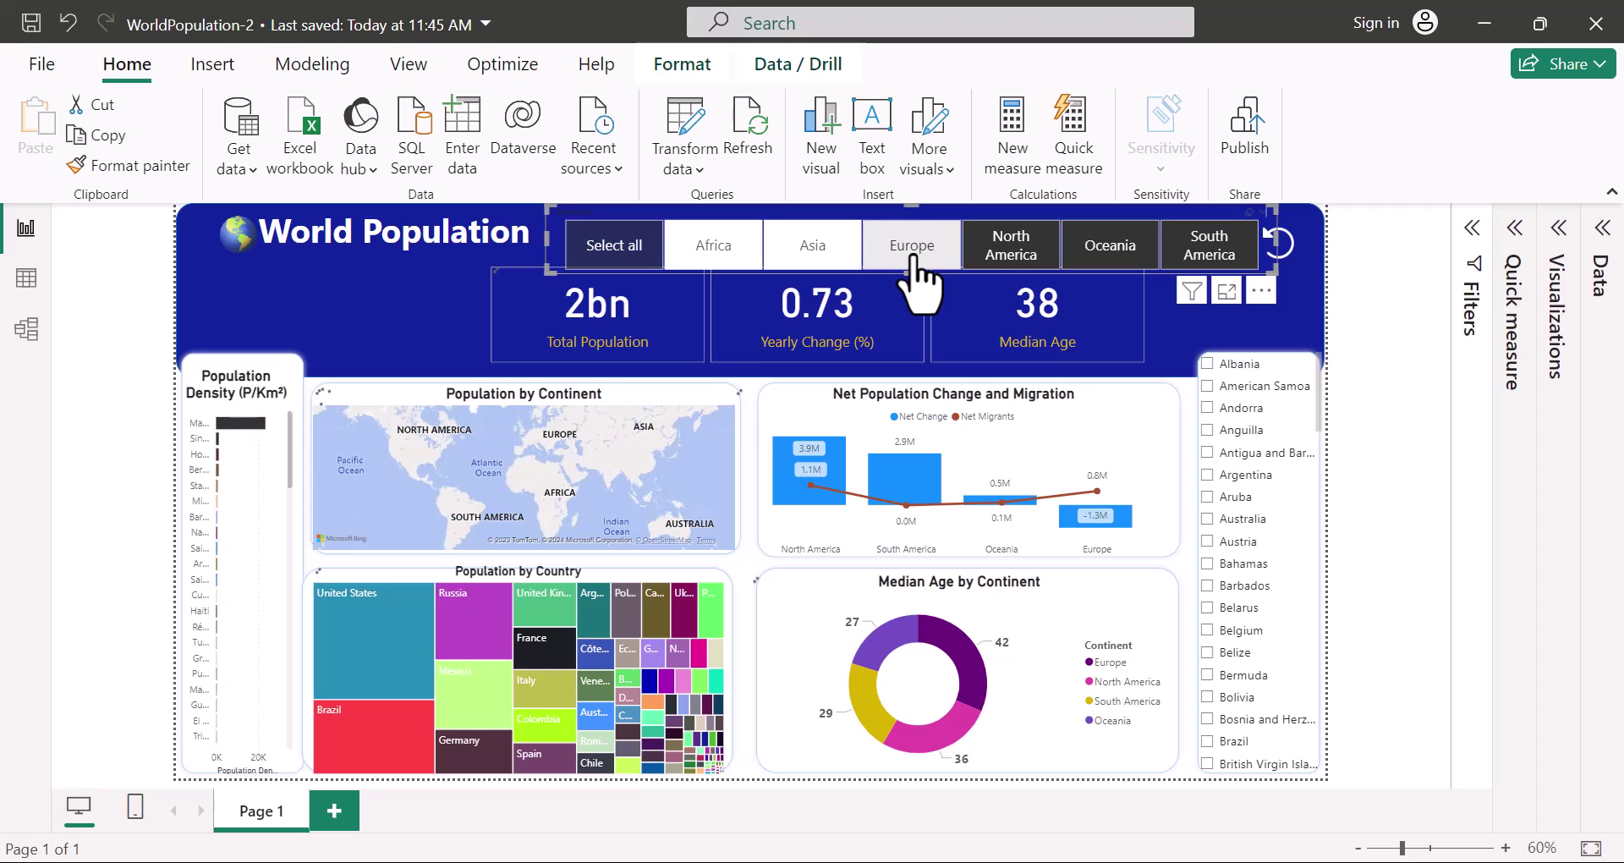
left_click(994, 257)
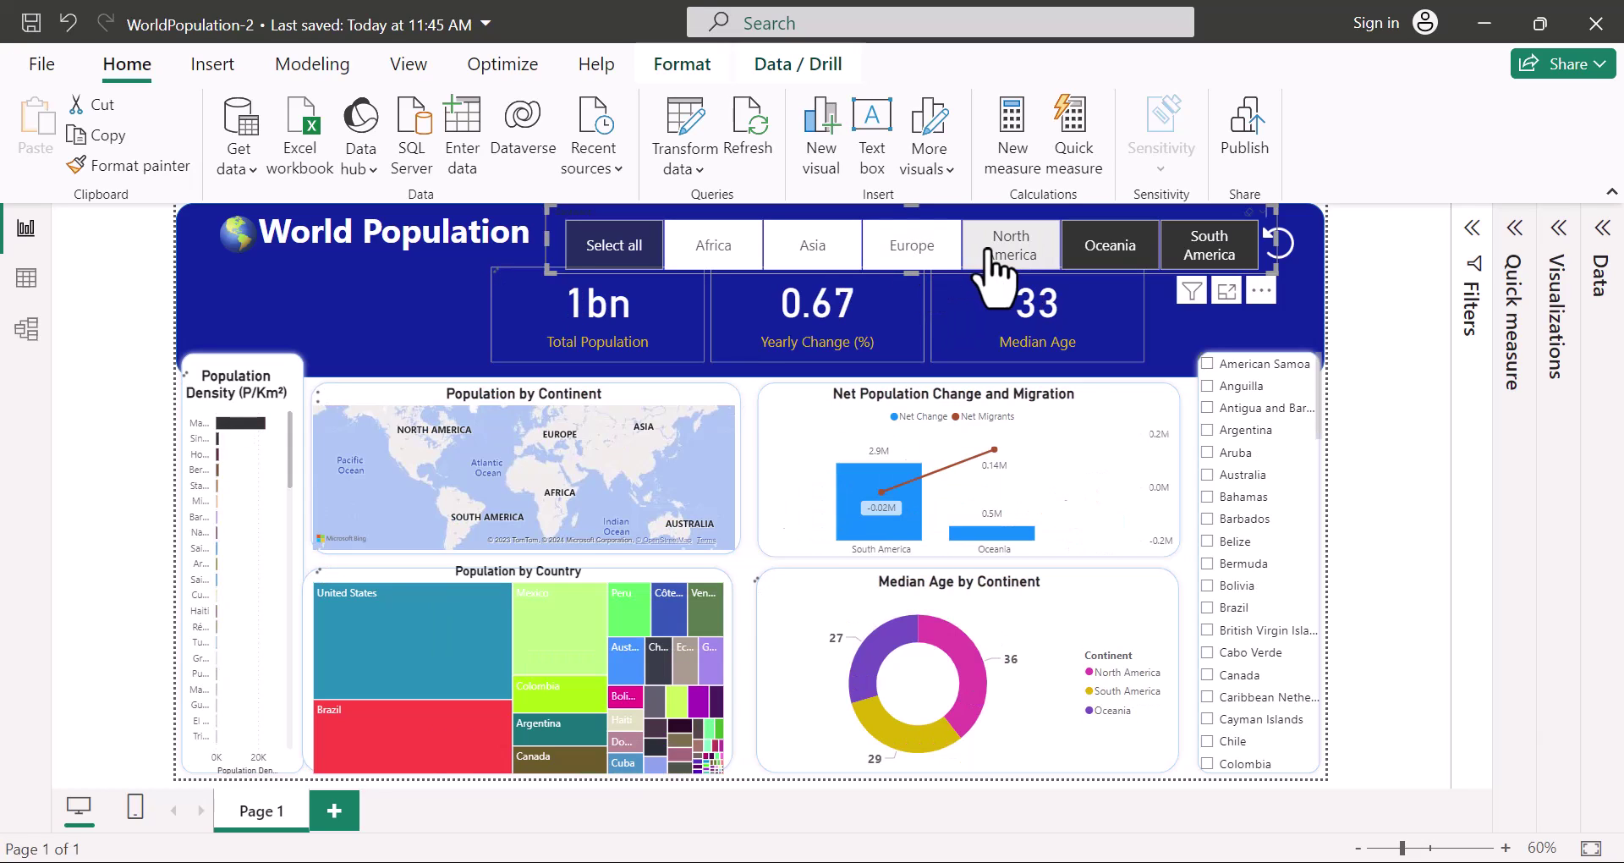
left_click(1108, 254)
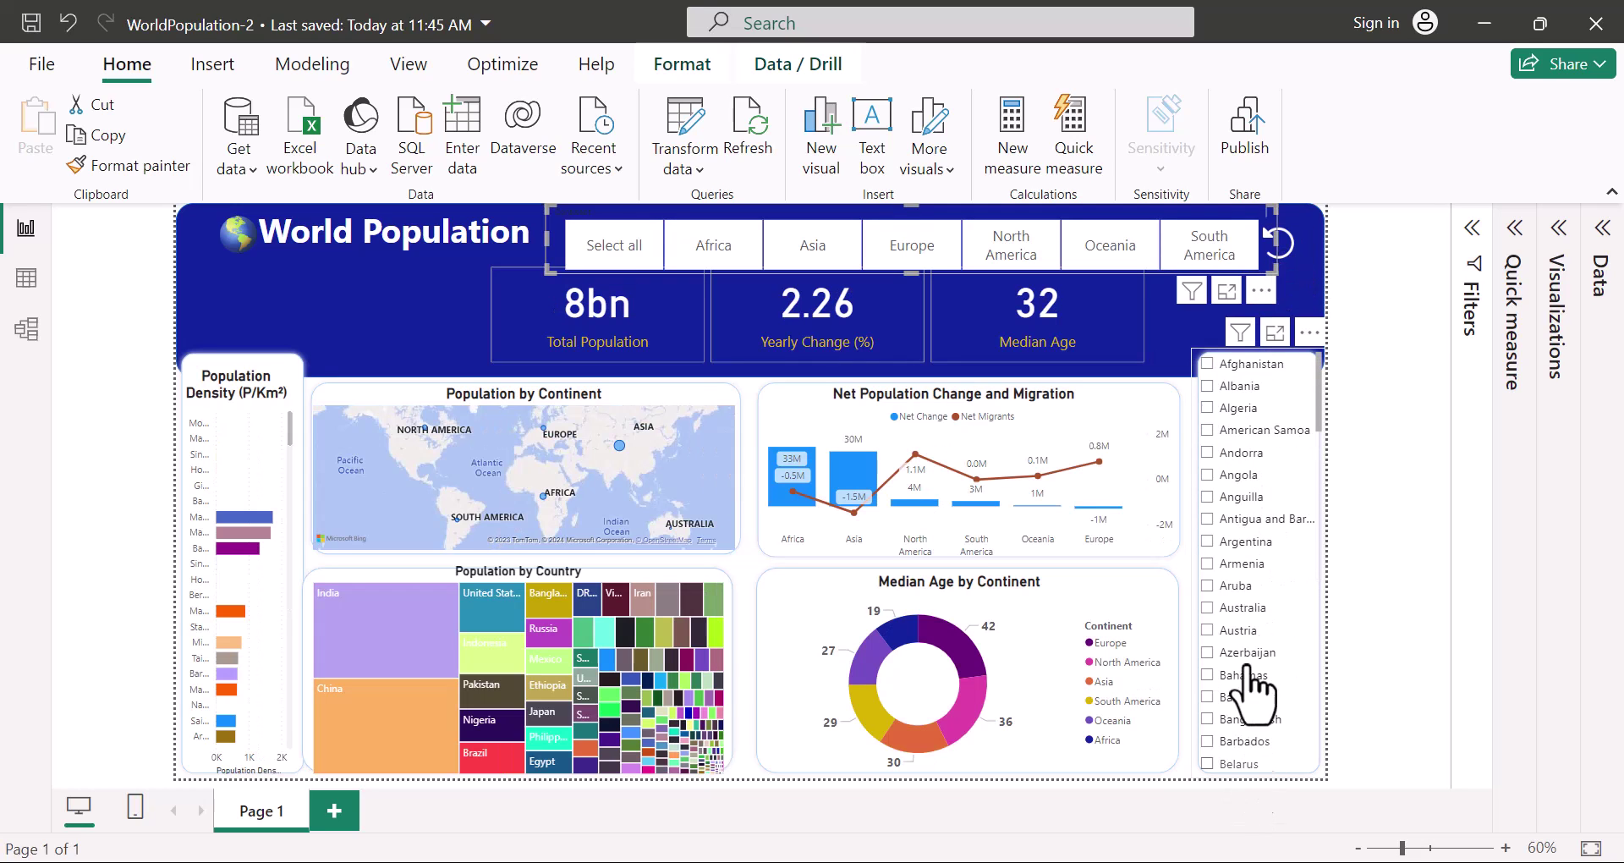
Select Albania and Algeria in the country slicer so the cards read 48M, 0.01 and 33
left_click(1208, 387)
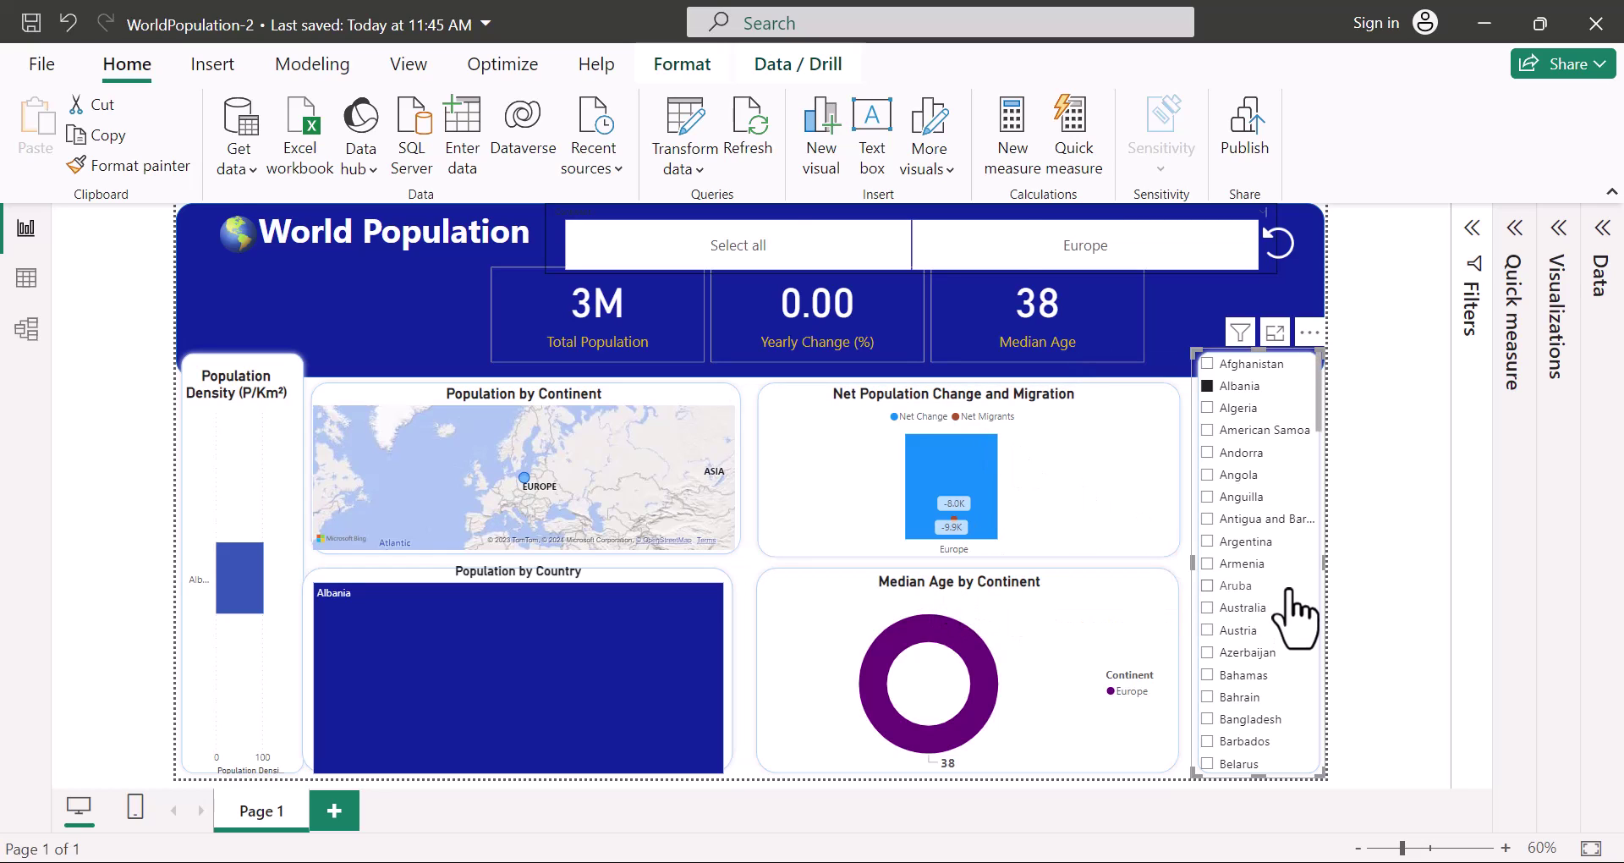
left_click(1207, 408, "ctrl")
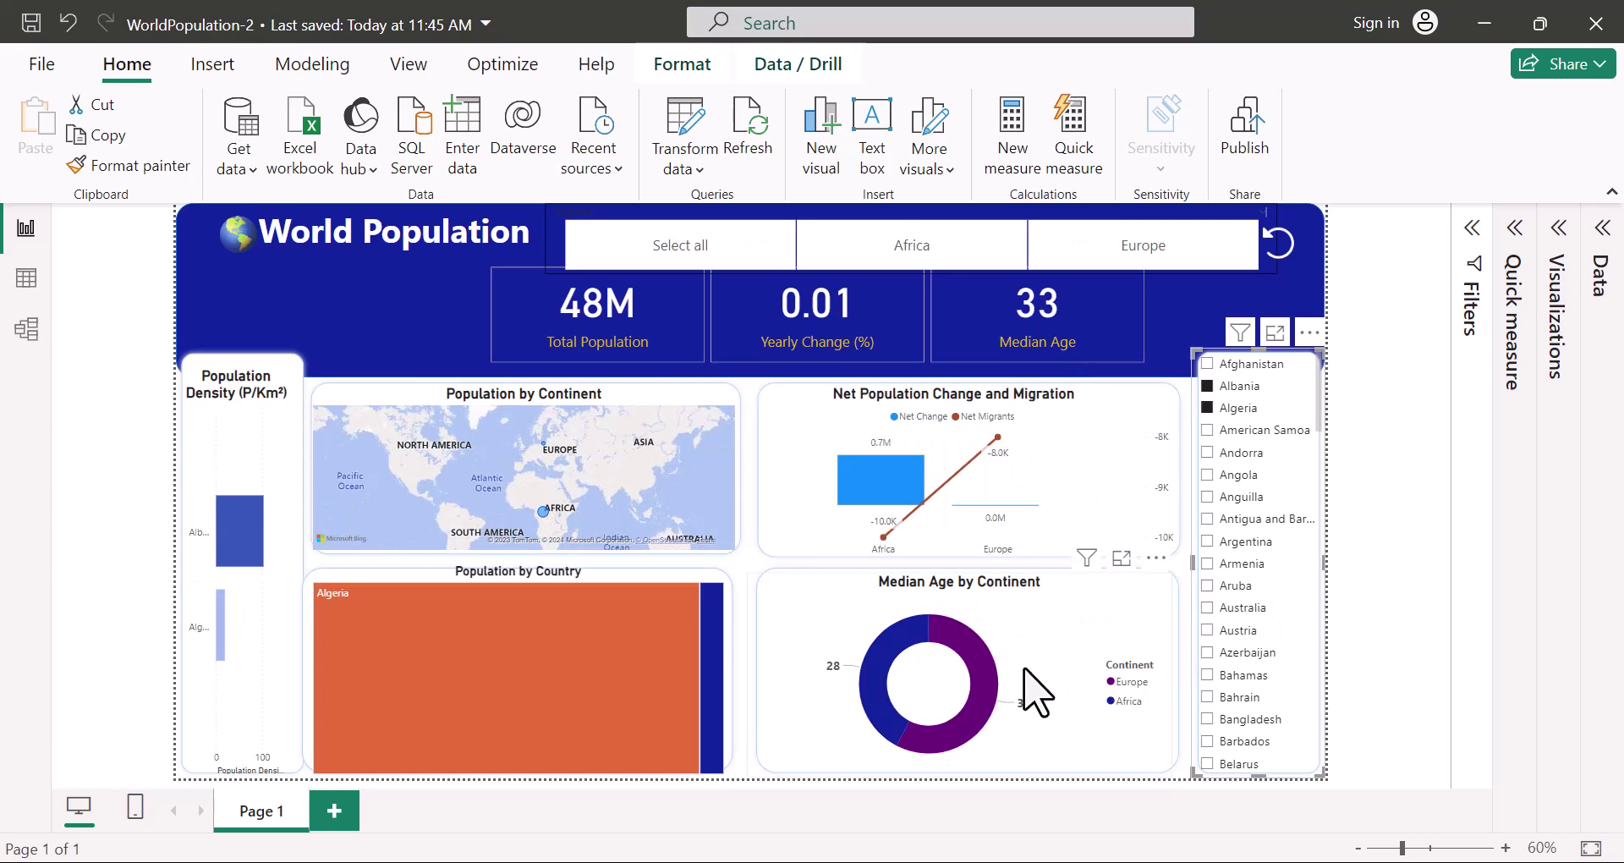
Set the country slicer's interaction to None on the Median Age donut and Net Population chart, then undo the country filter
left_click(682, 66)
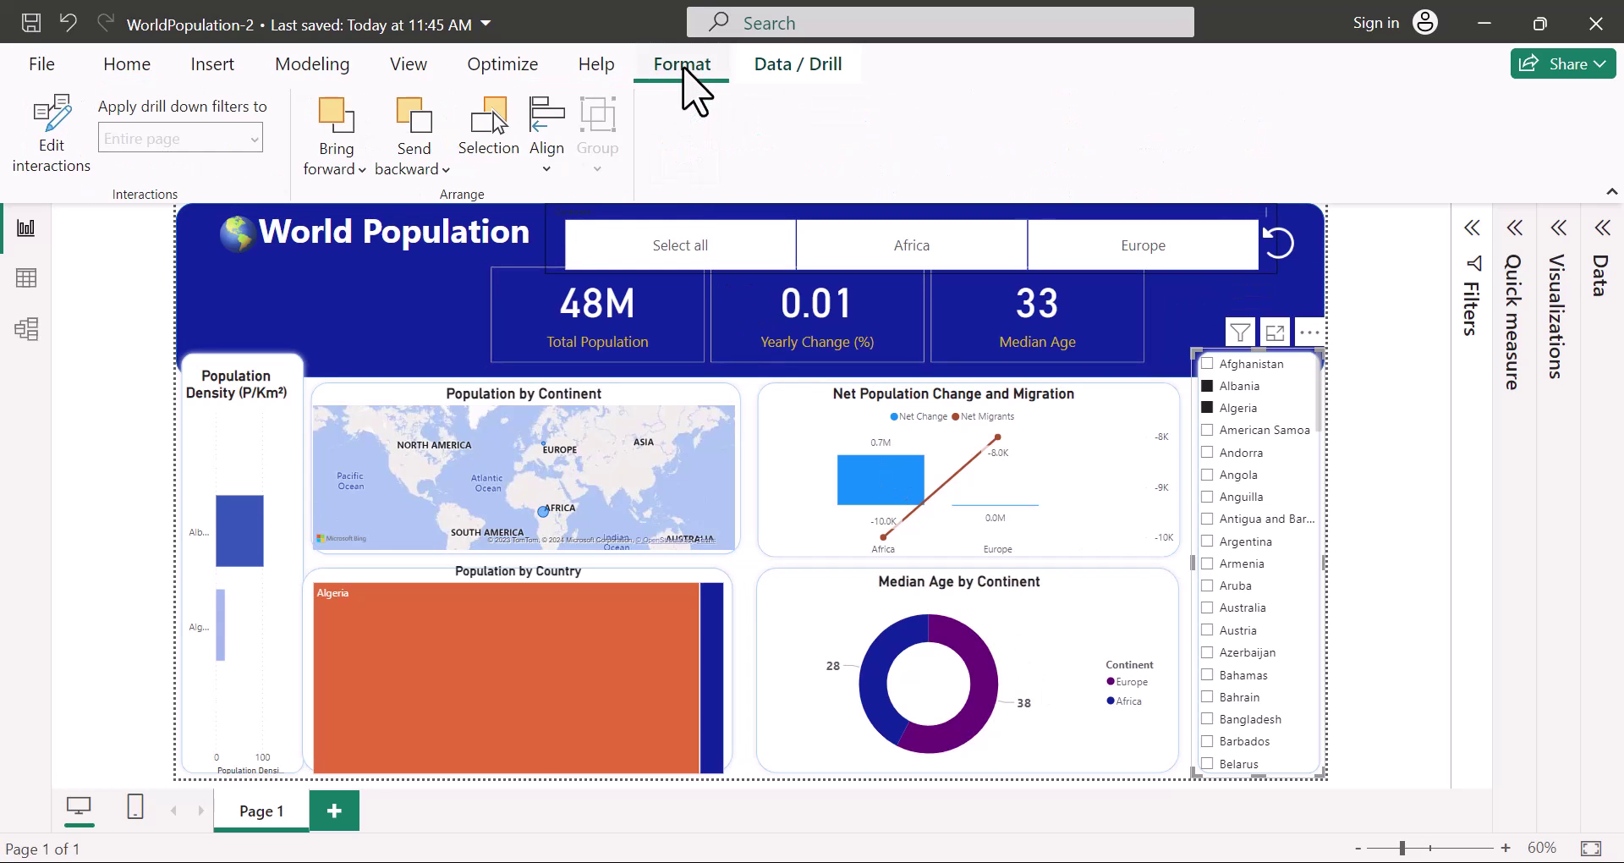
left_click(42, 158)
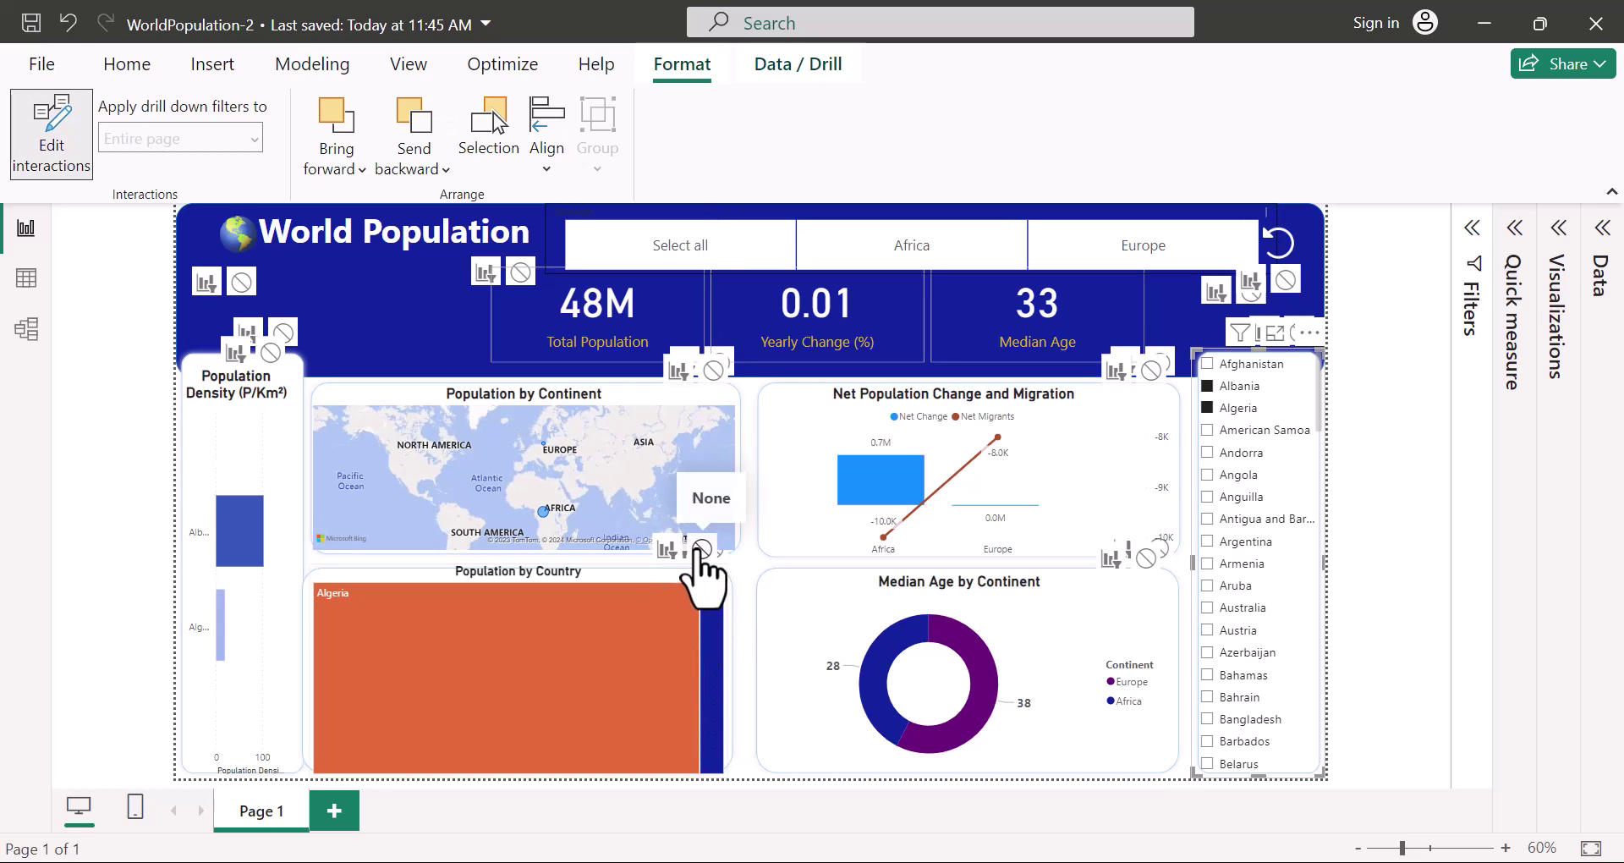
left_click(1146, 559)
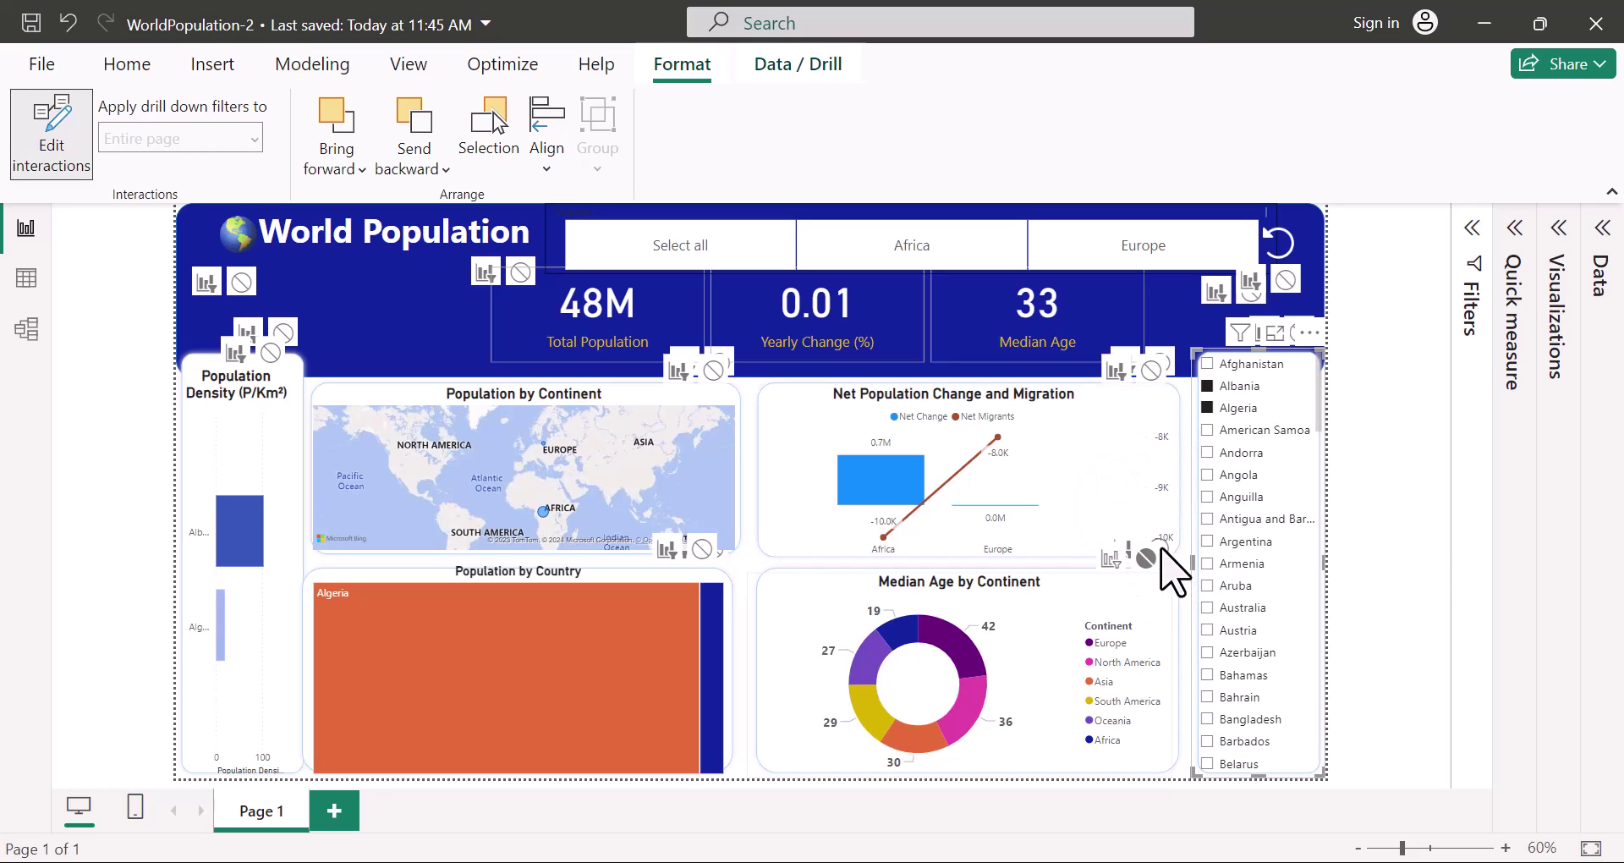
left_click(1151, 369)
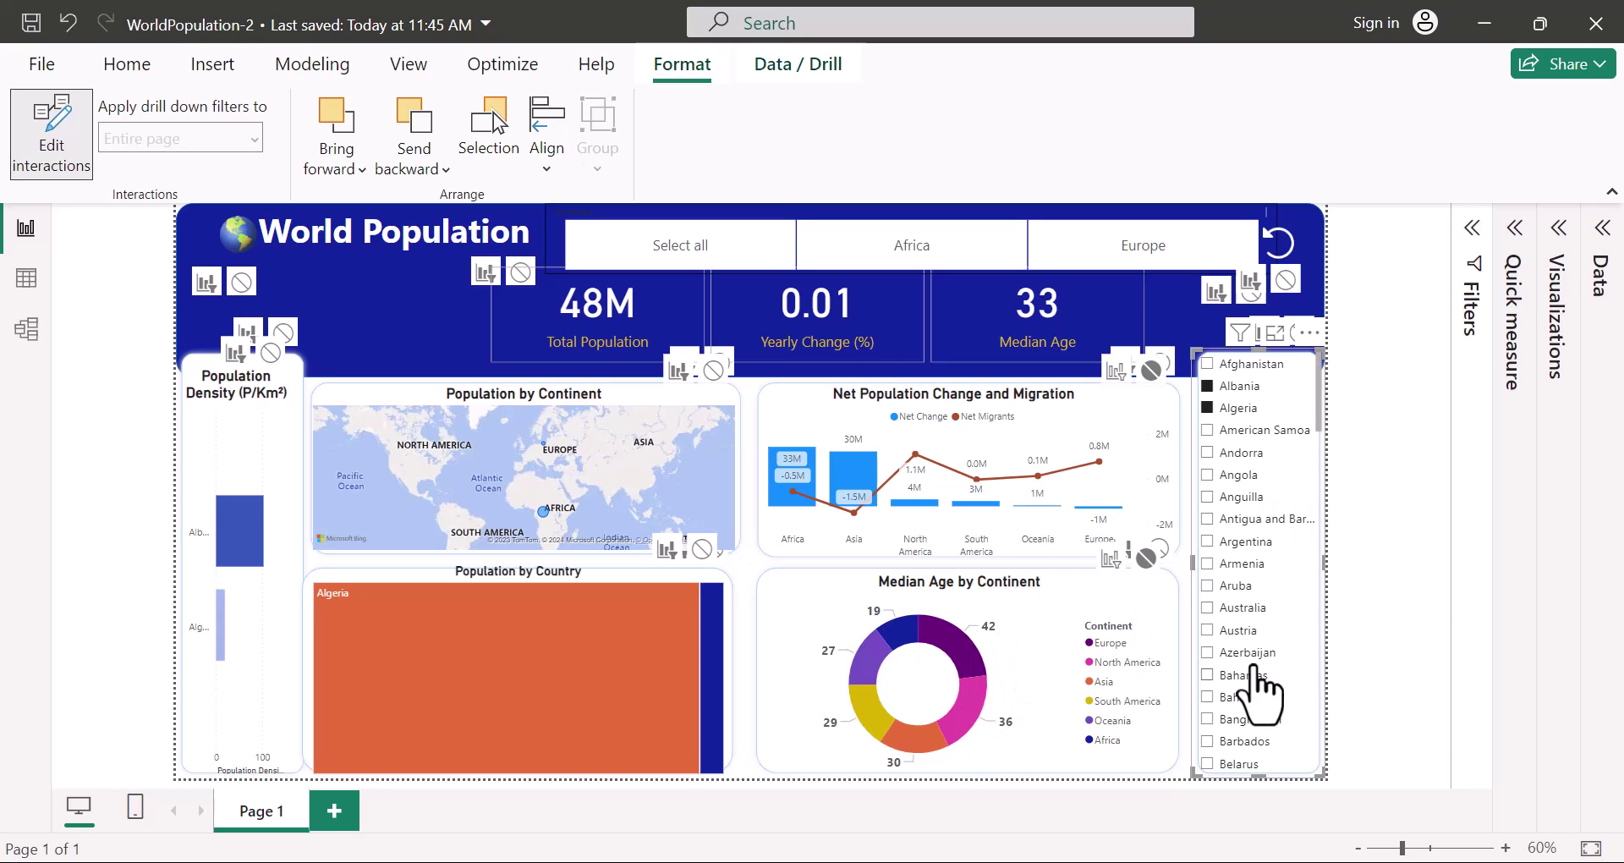
key("ctrl+z")
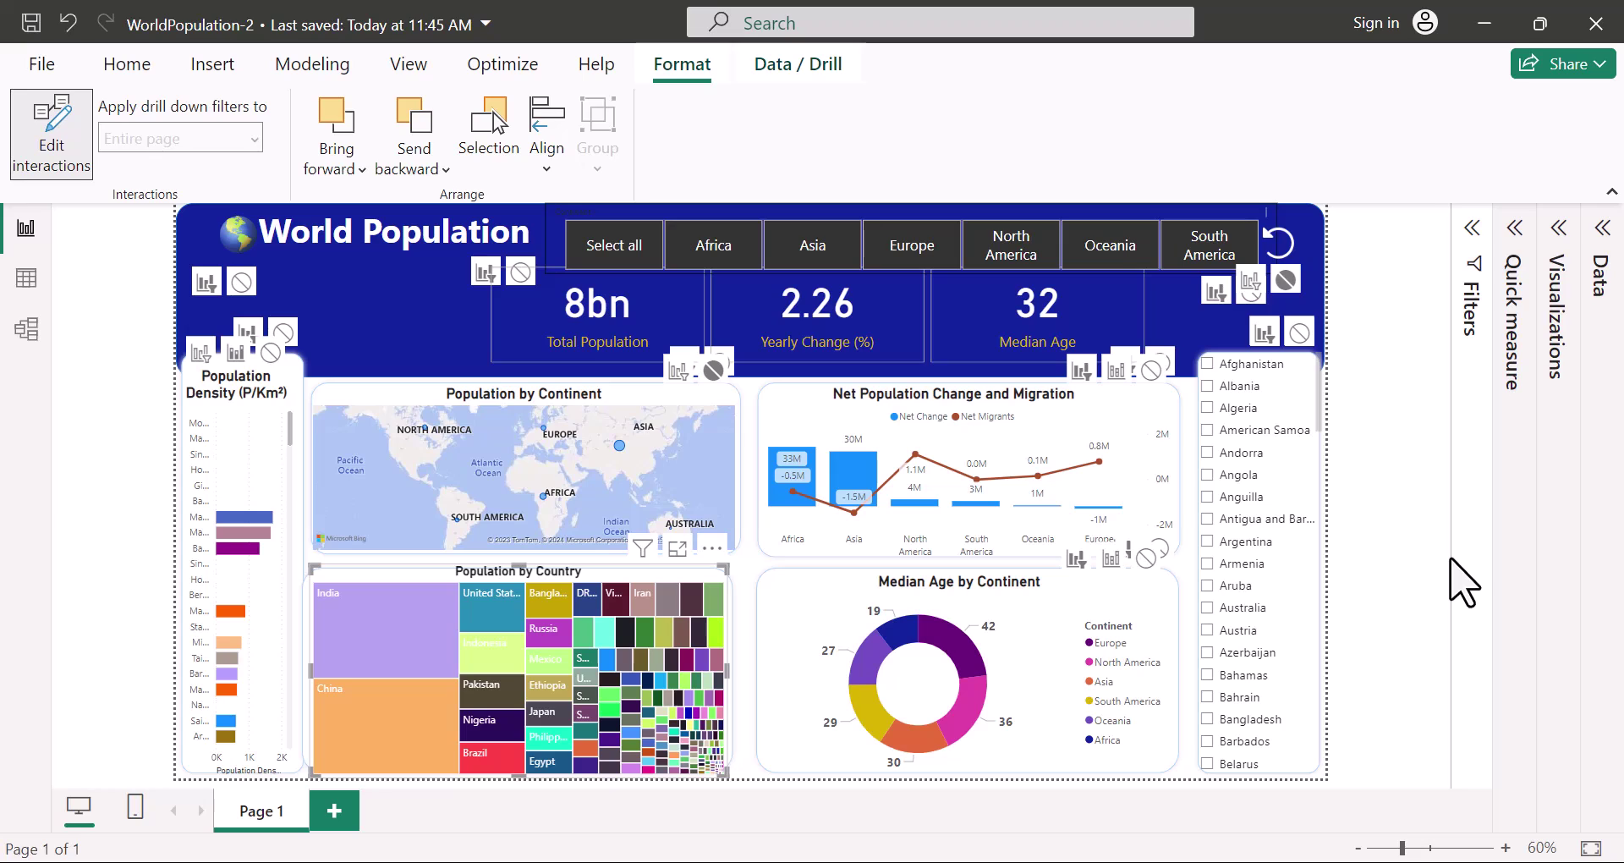
Test treemap cross-filtering by selecting Mexico, clearing it, then selecting Pakistan
left_click(545, 657)
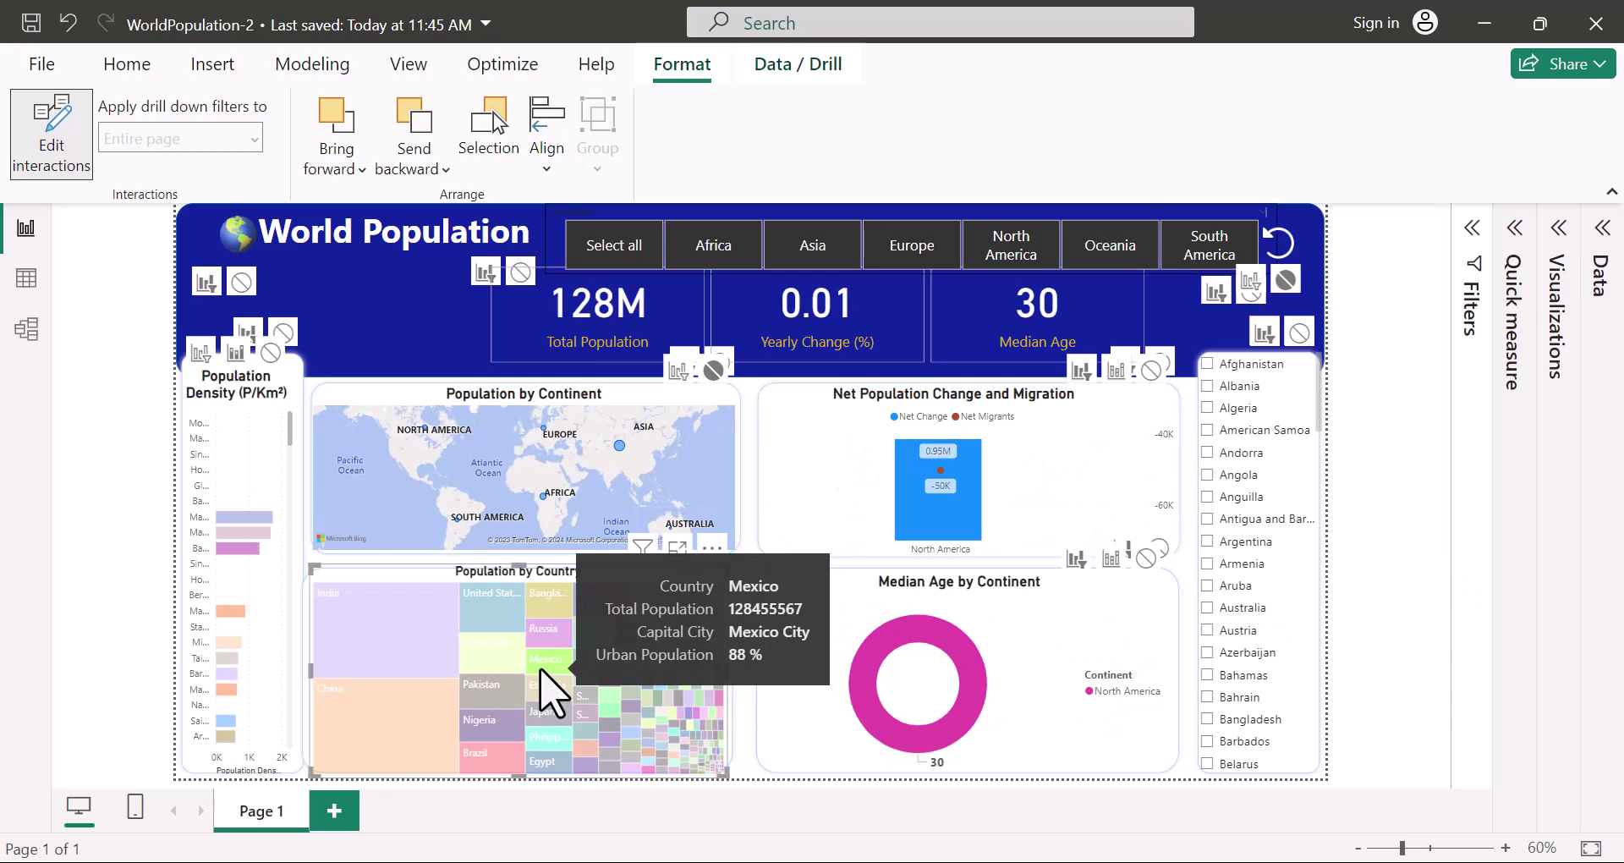
left_click(541, 668)
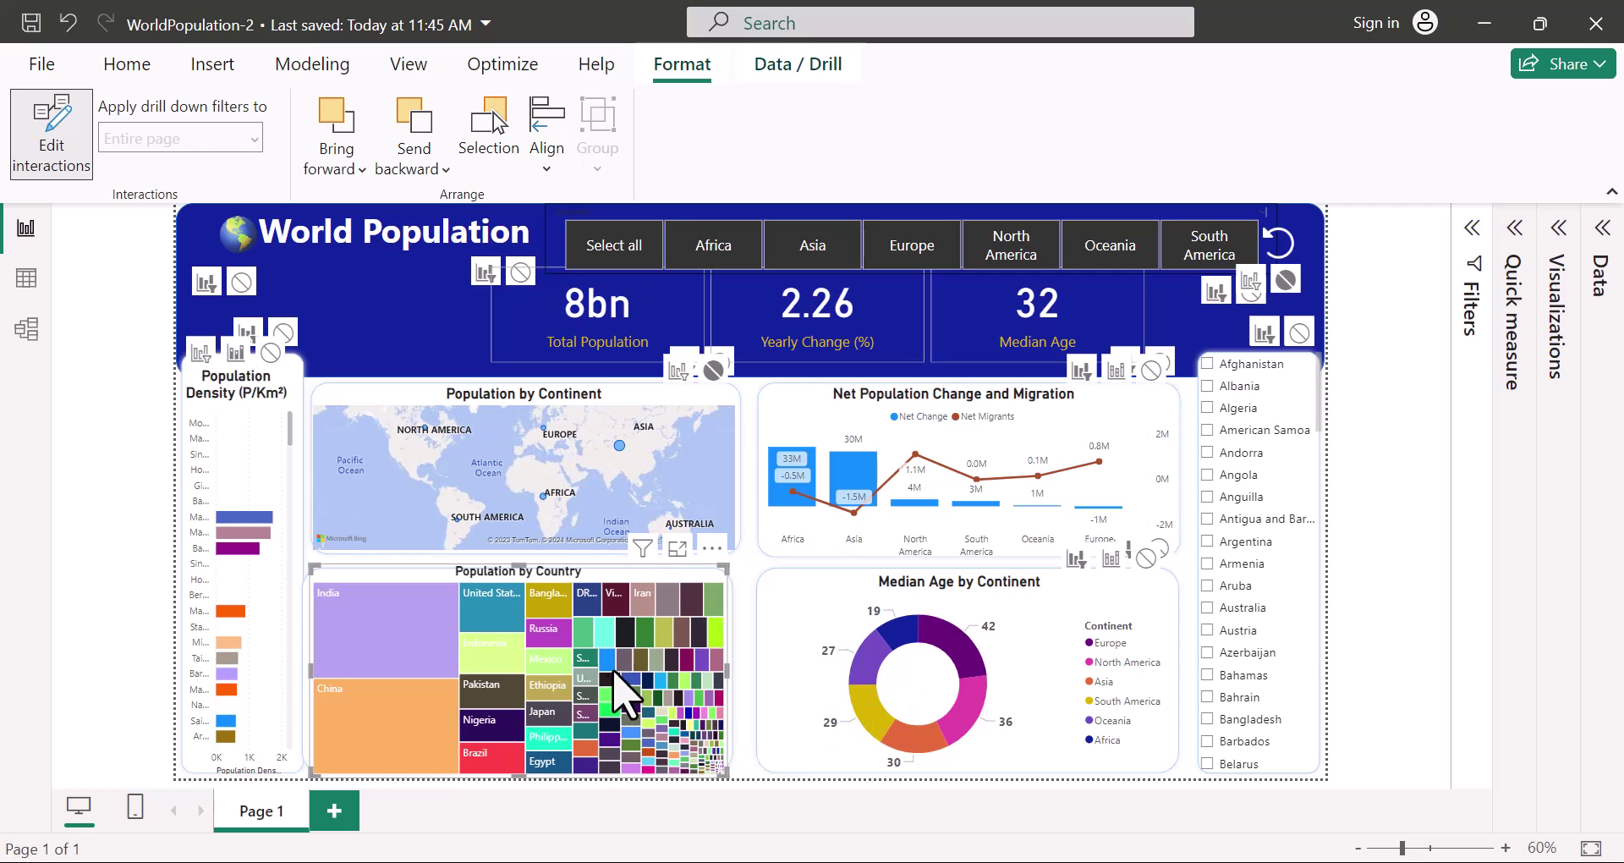
left_click(484, 692)
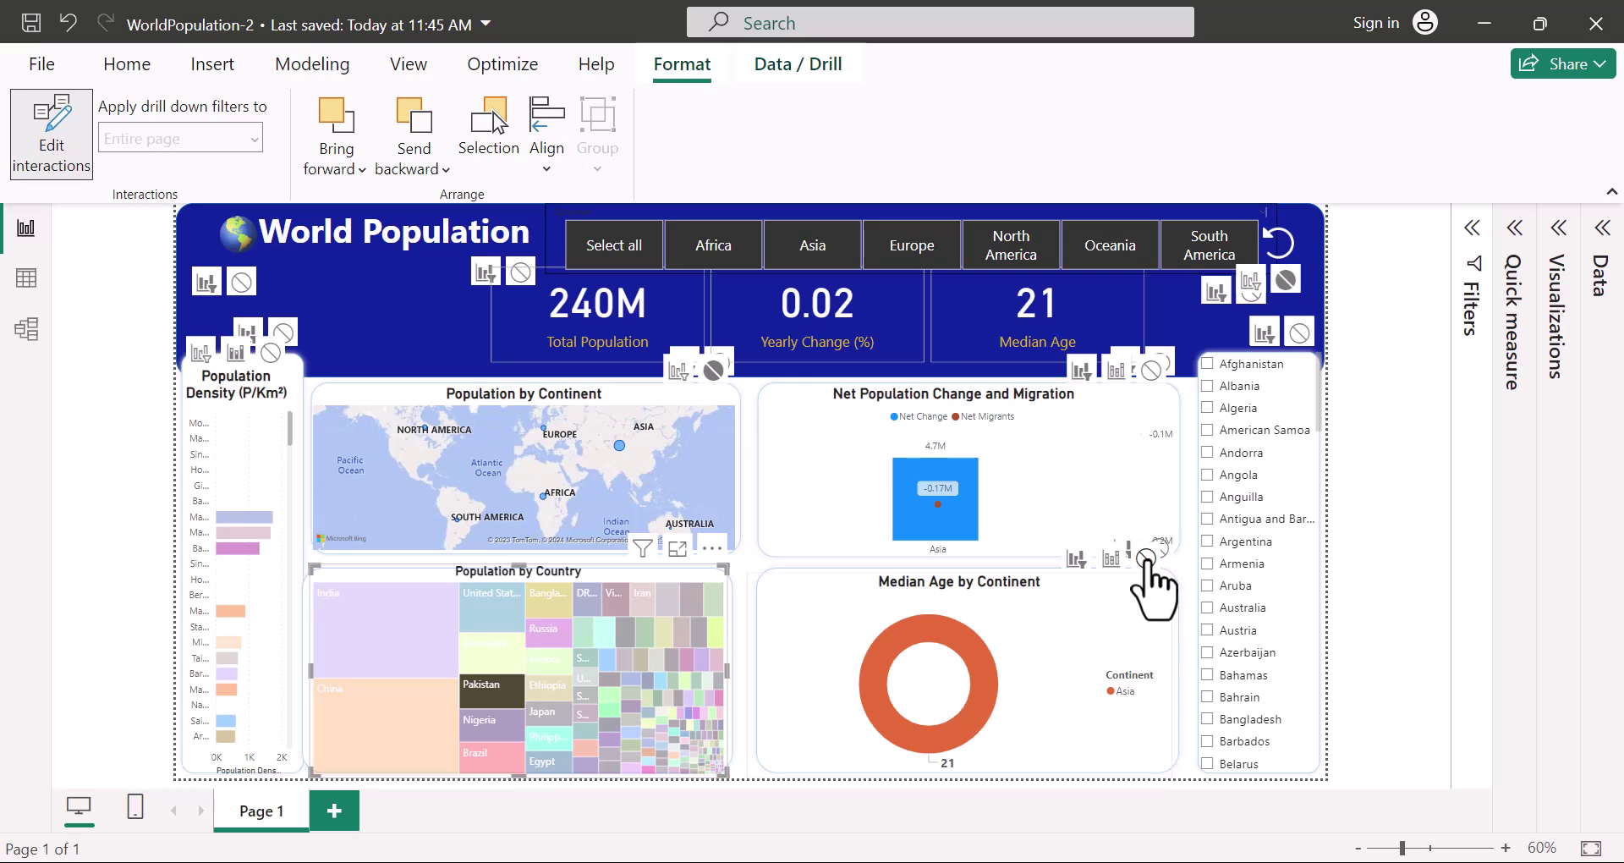
Set the treemap's interaction to None on the Median Age donut and Net Population chart
mouse_move(504, 693)
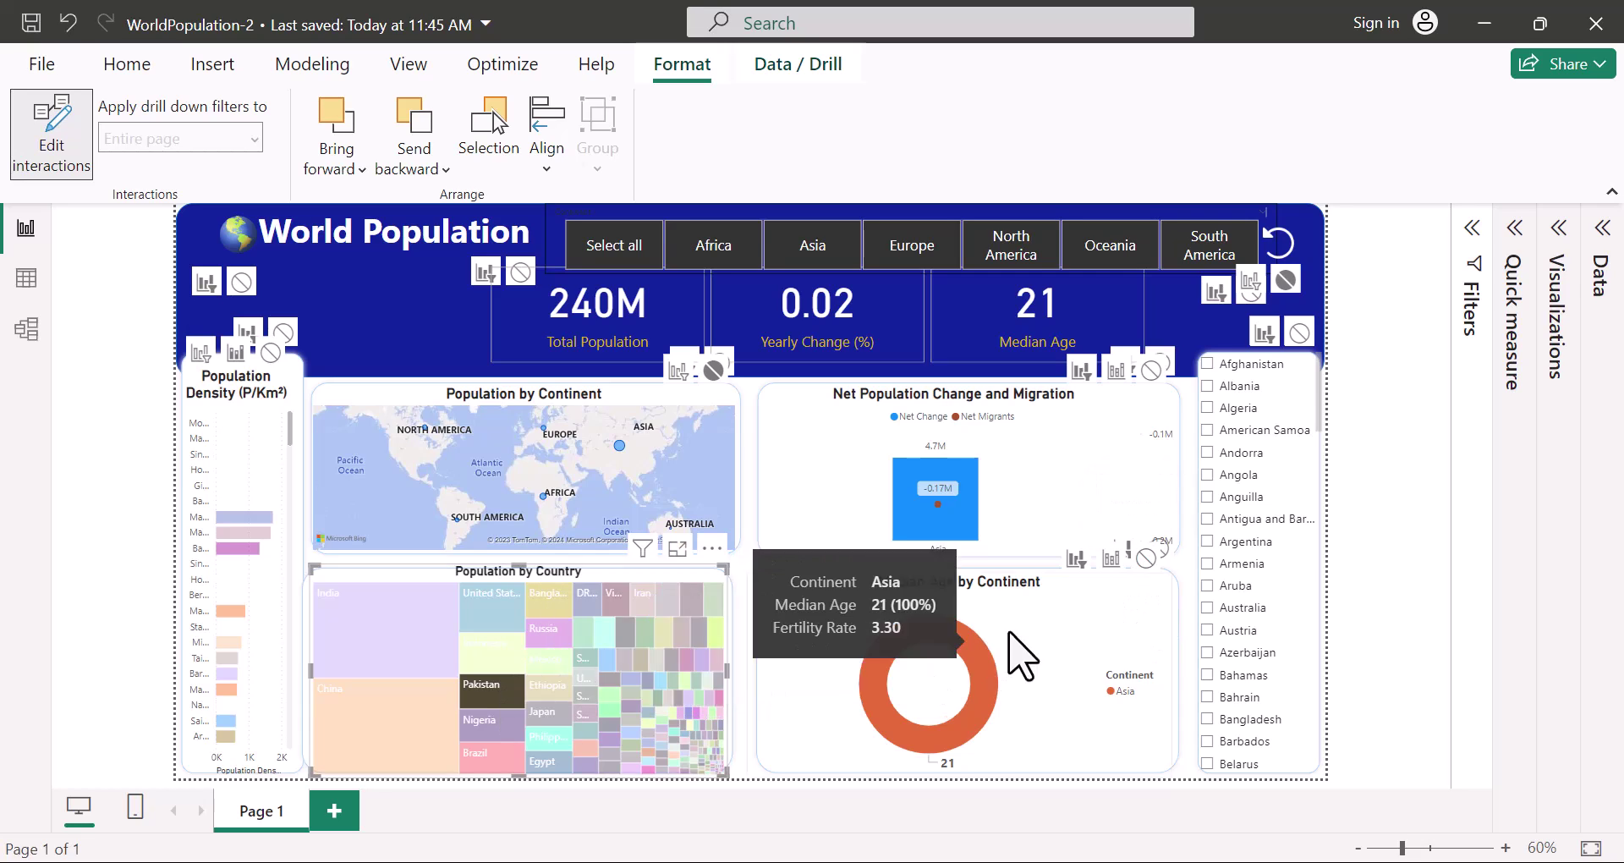
left_click(1146, 558)
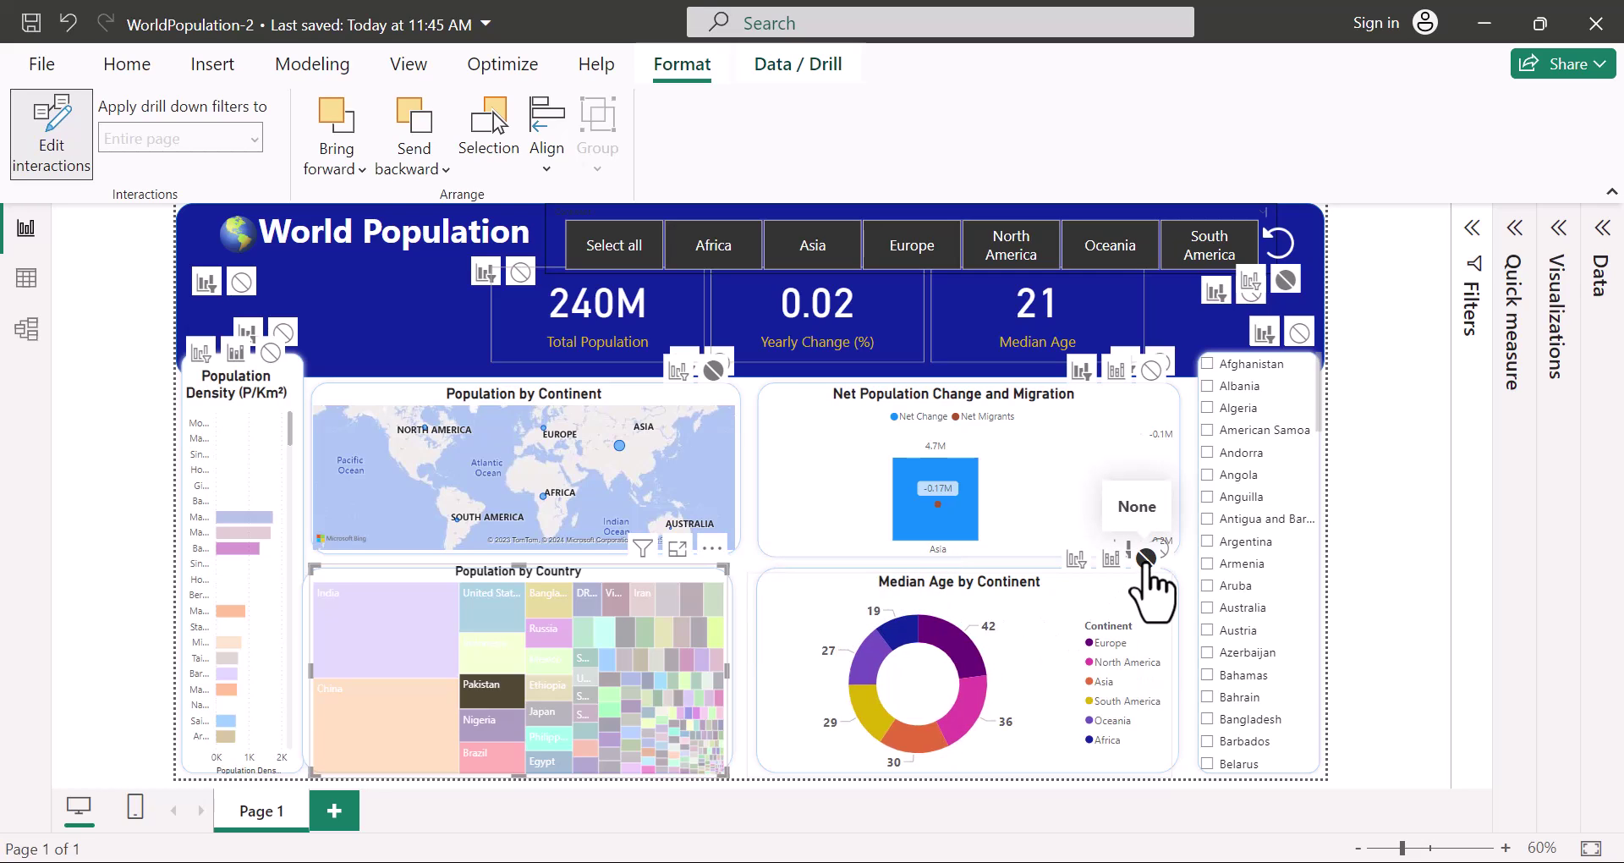
left_click(1150, 370)
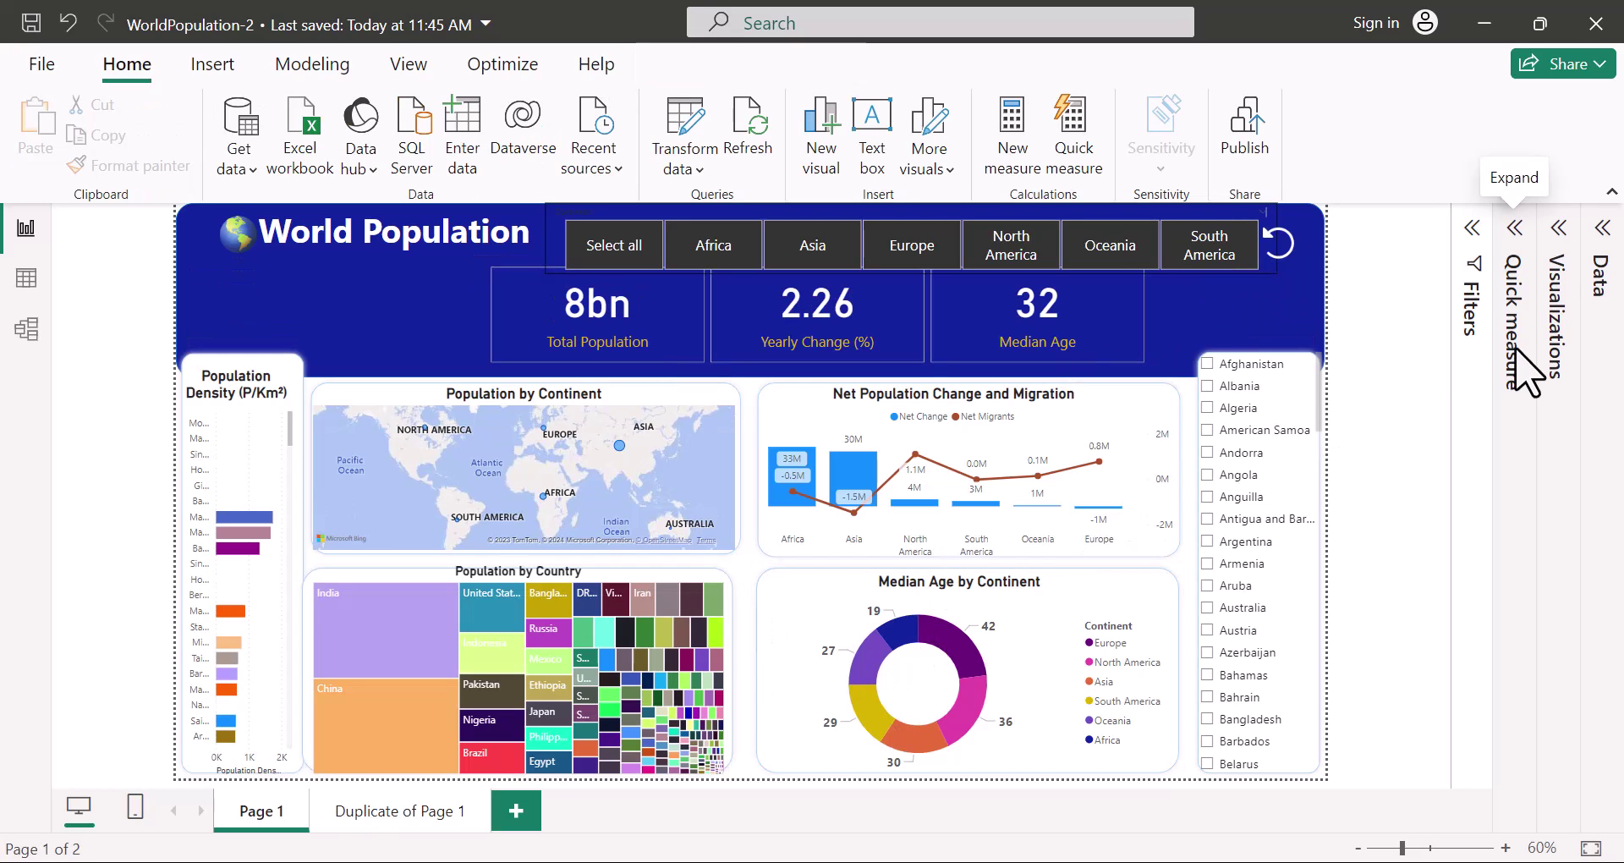
Copy Page 1's continent slicer with Ctrl+C and go to the Duplicate of Page 1 page
left_click(362, 812)
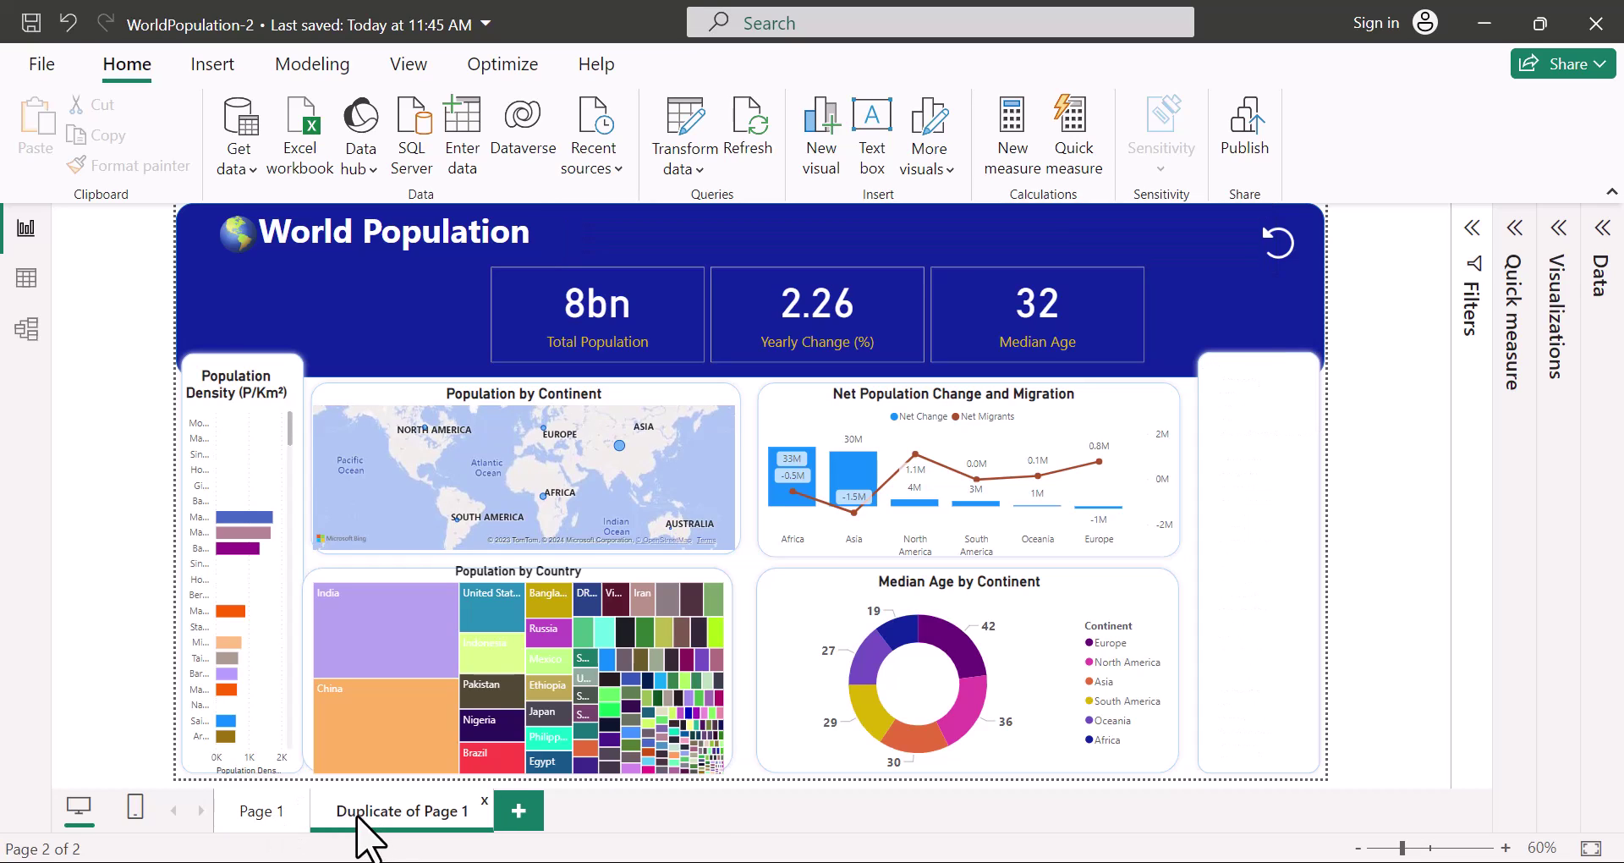
left_click(256, 819)
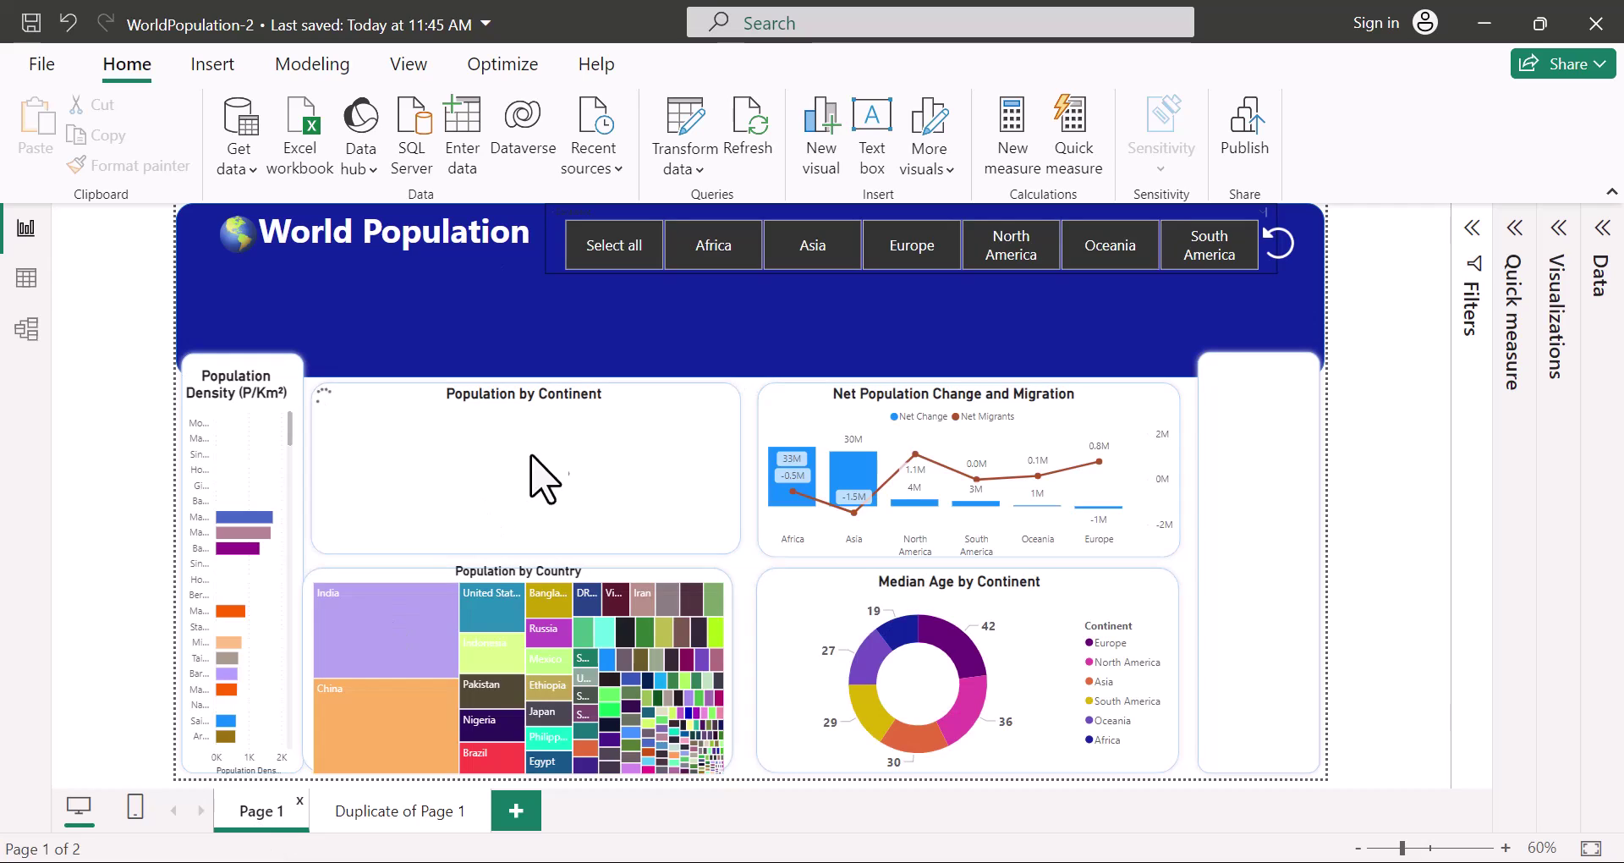
left_click(556, 228)
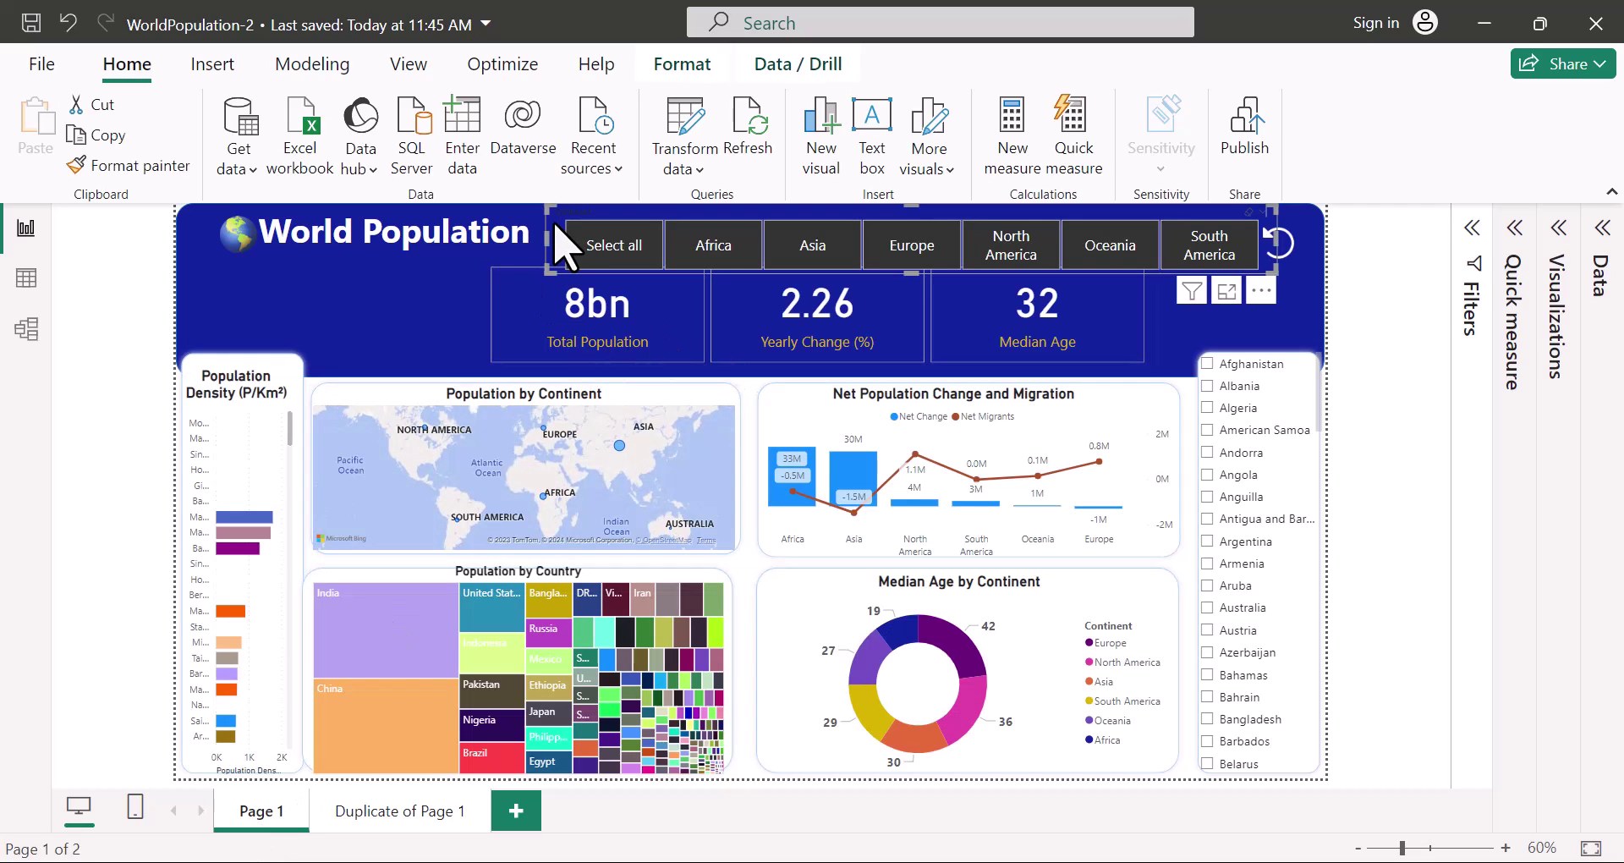
key("ctrl+c")
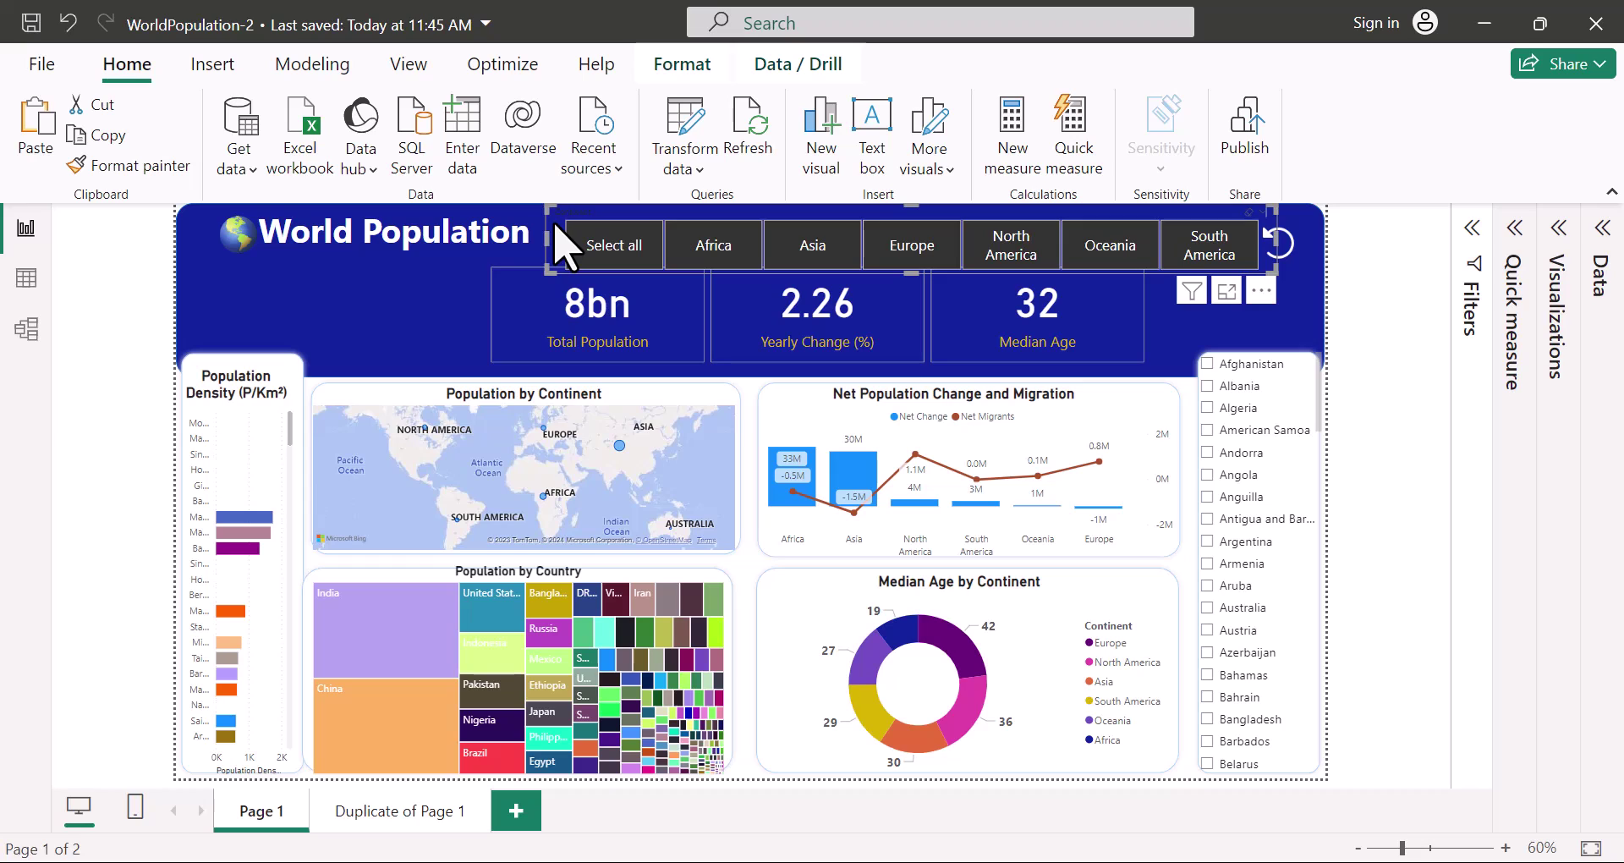
left_click(385, 814)
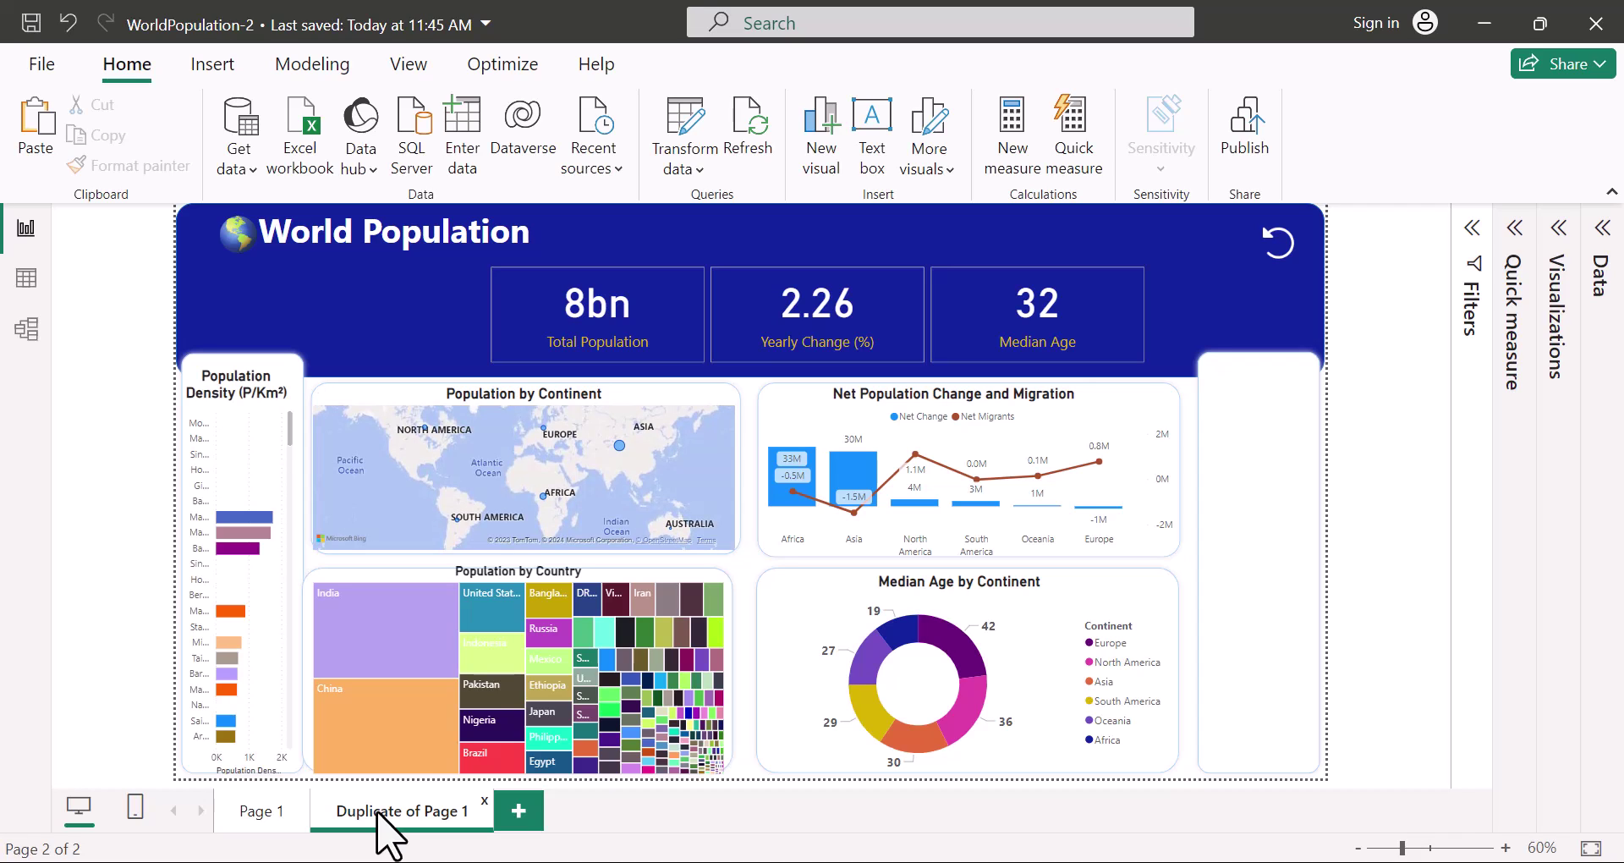
Paste the continent slicer with Don't sync, filter it to South America, and compare against Page 1
key("ctrl+v")
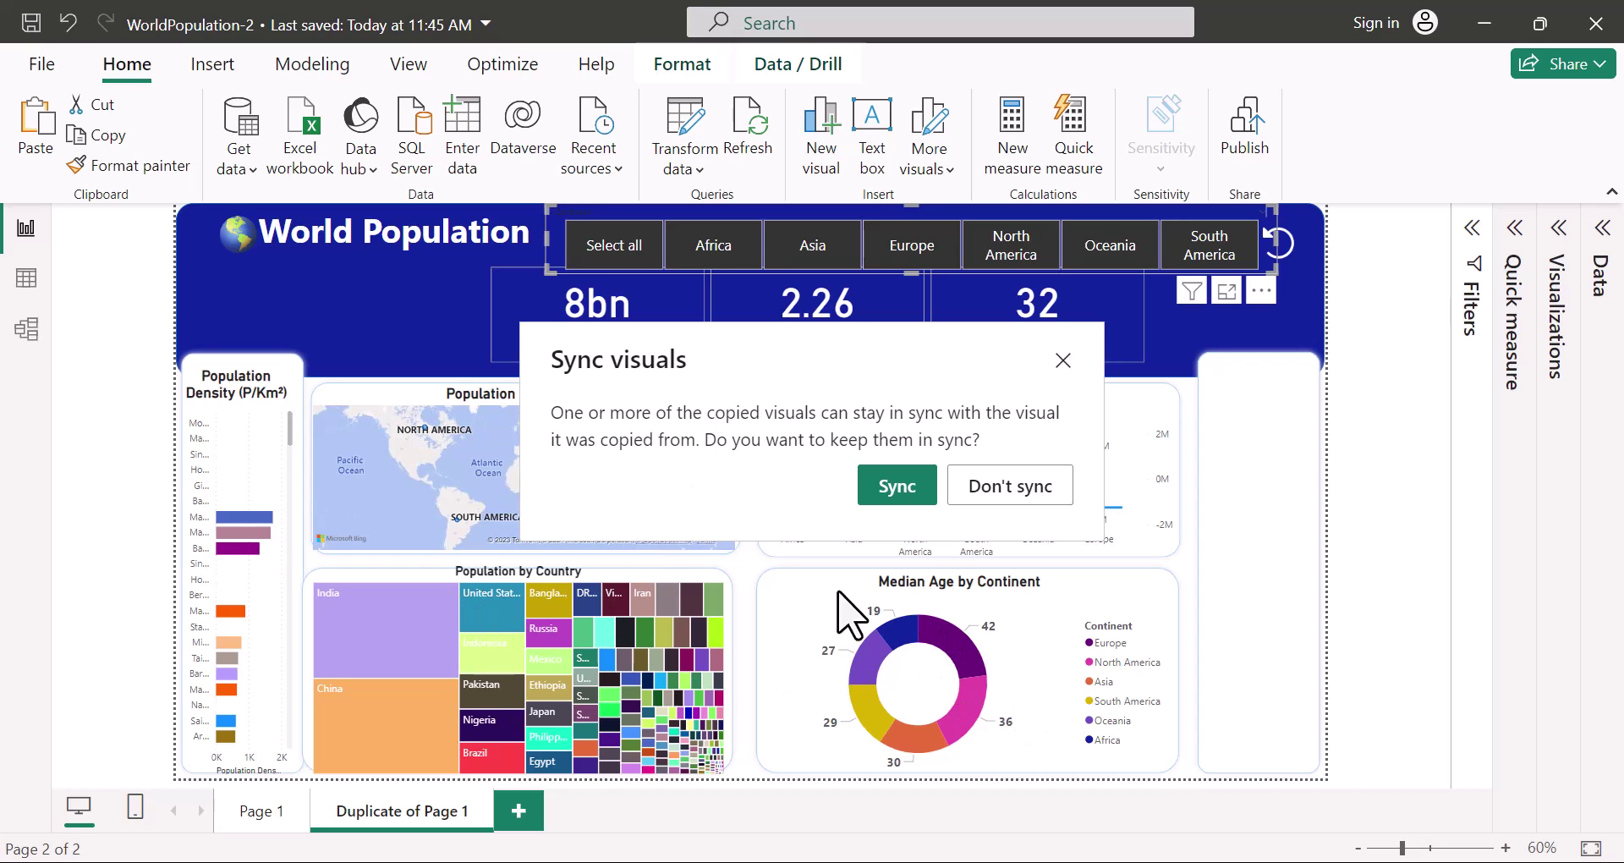
left_click(1005, 494)
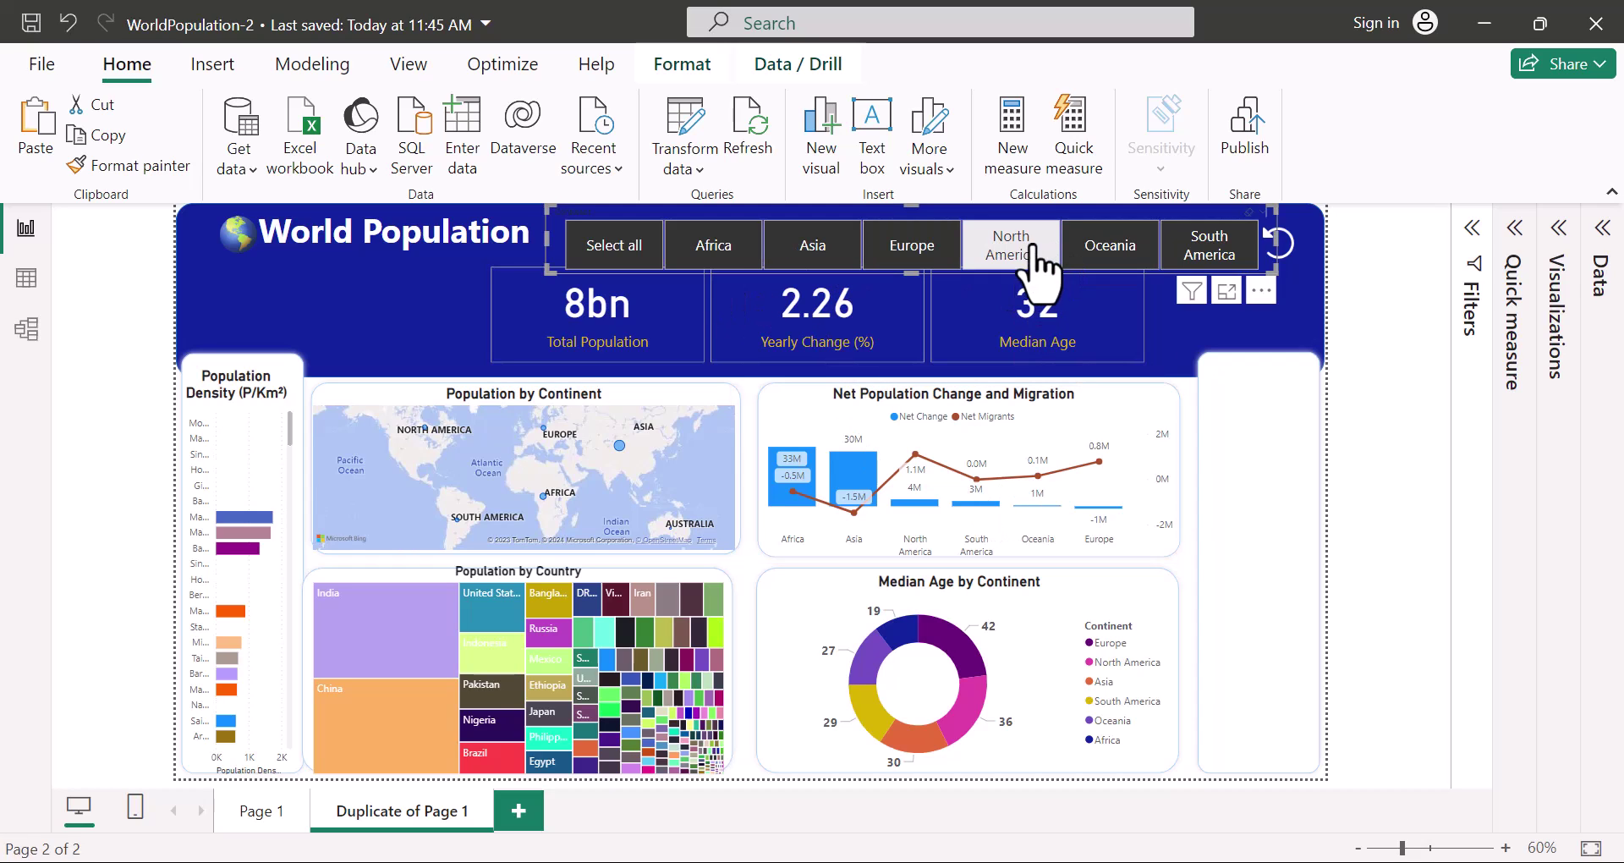
left_click(1026, 254)
left_click(1152, 254)
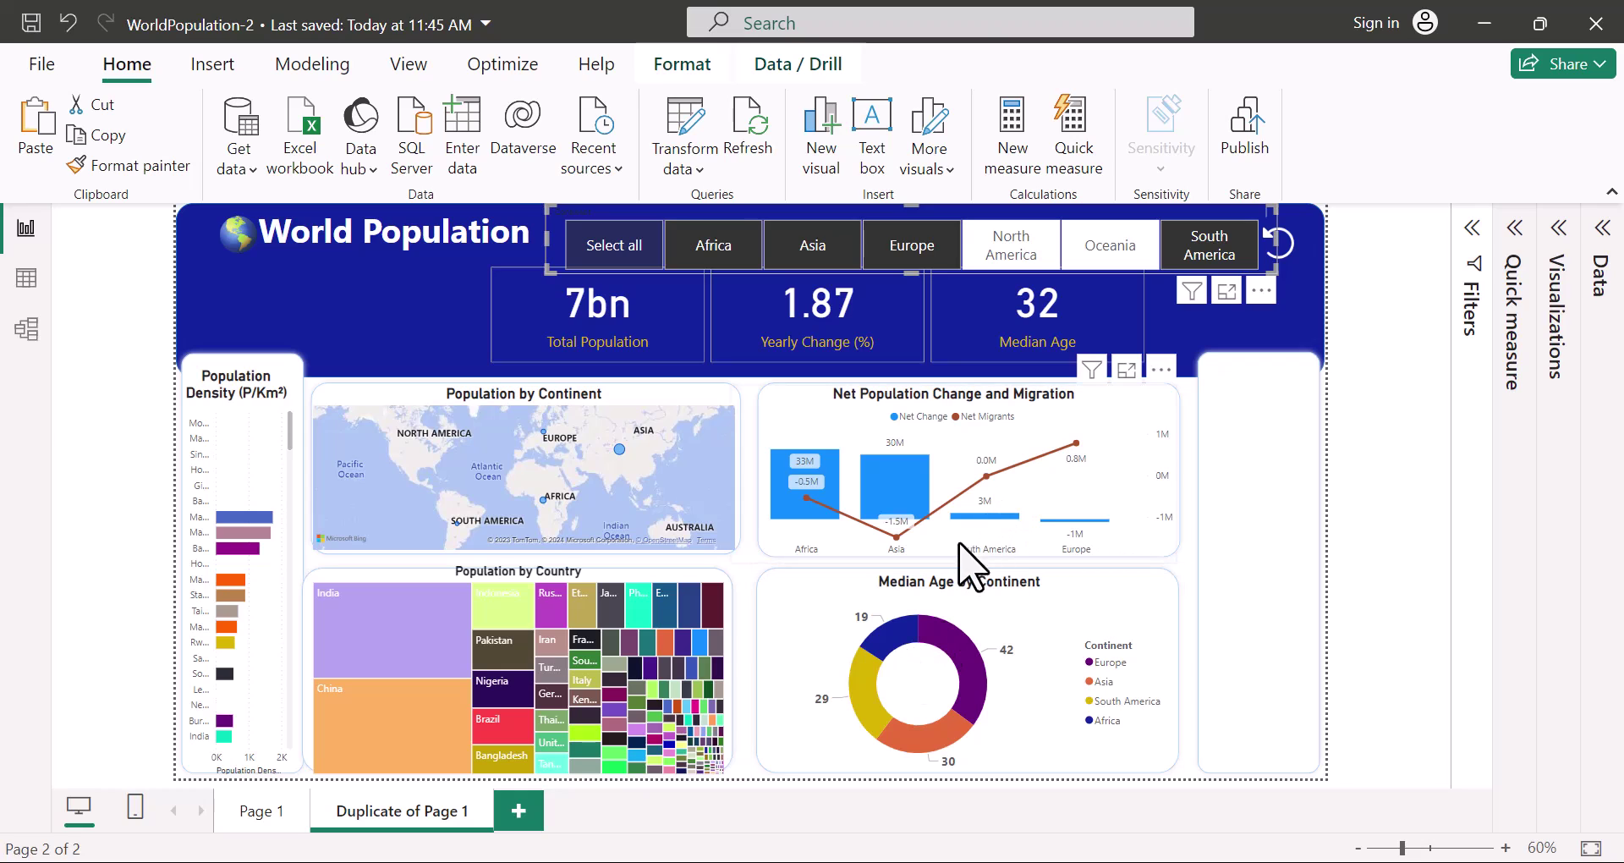
left_click(920, 253)
left_click(820, 258)
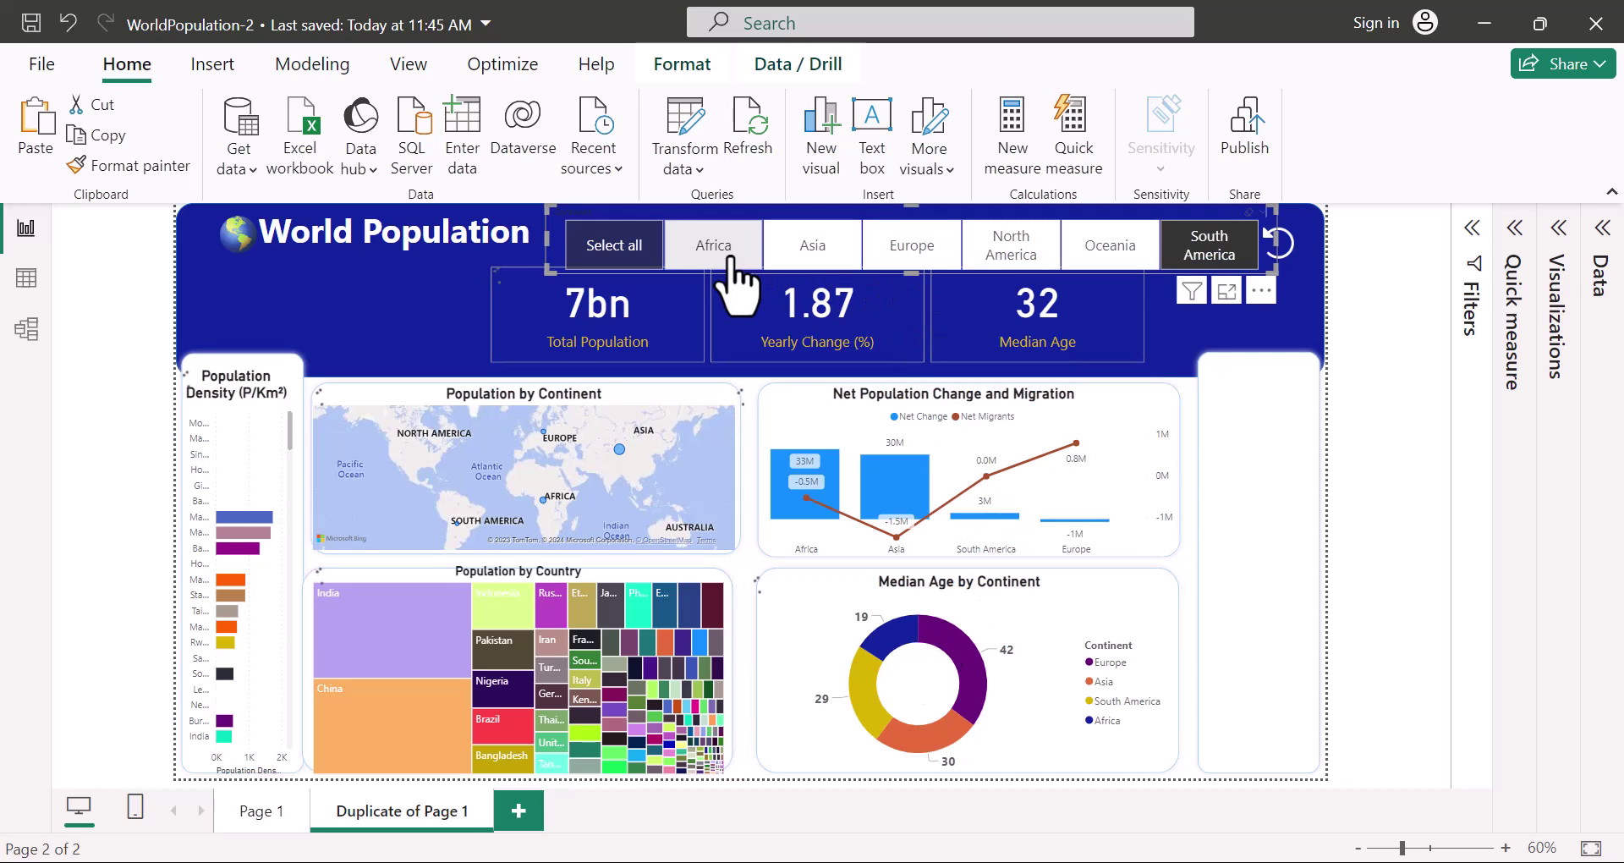
left_click(1218, 258)
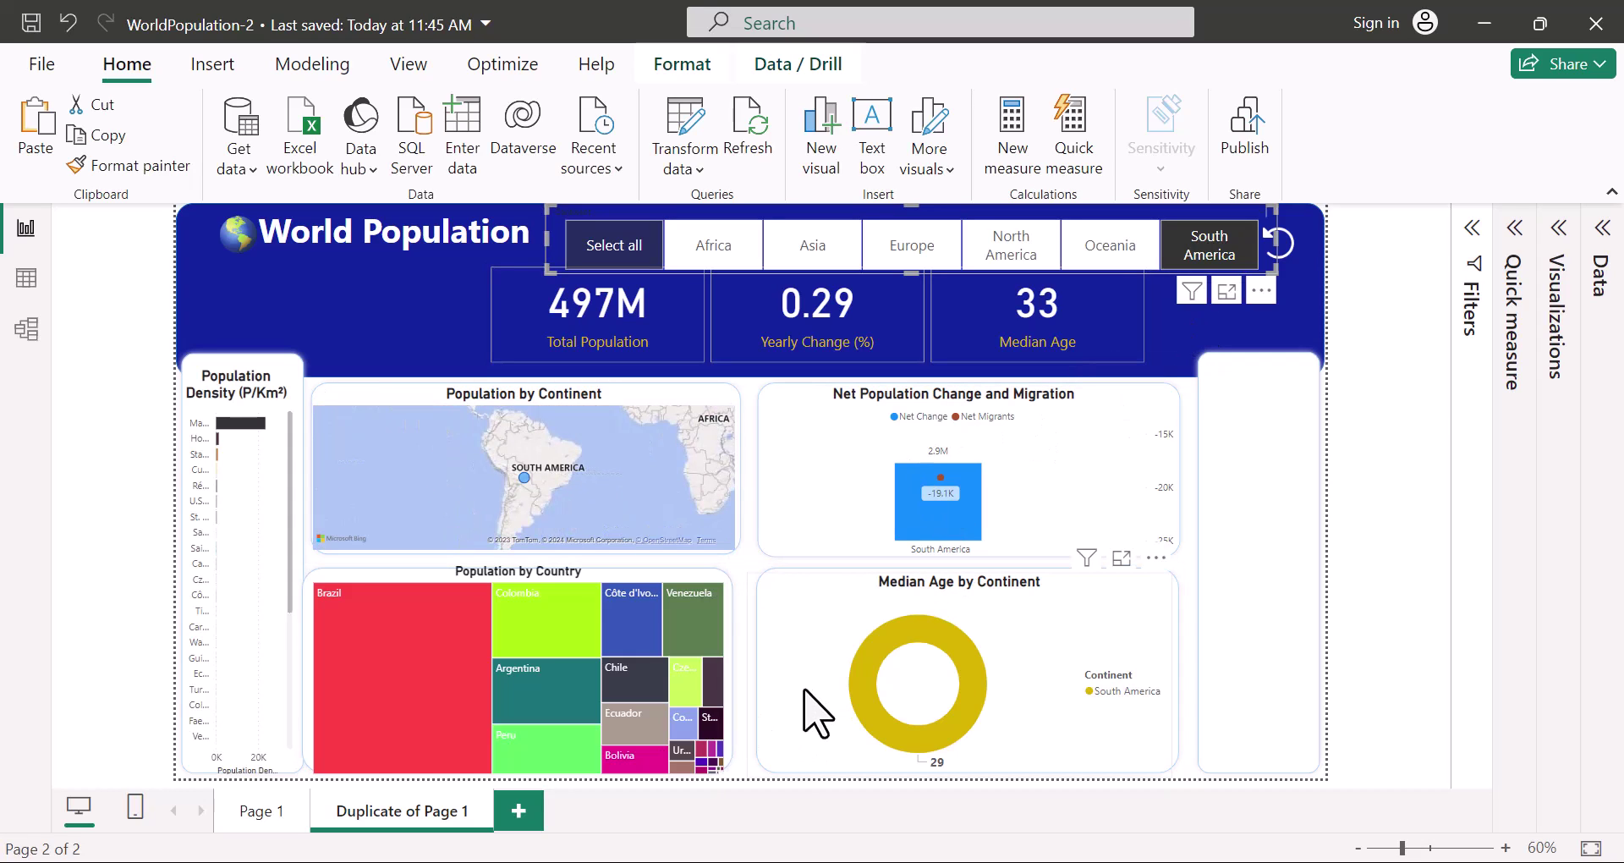
left_click(254, 812)
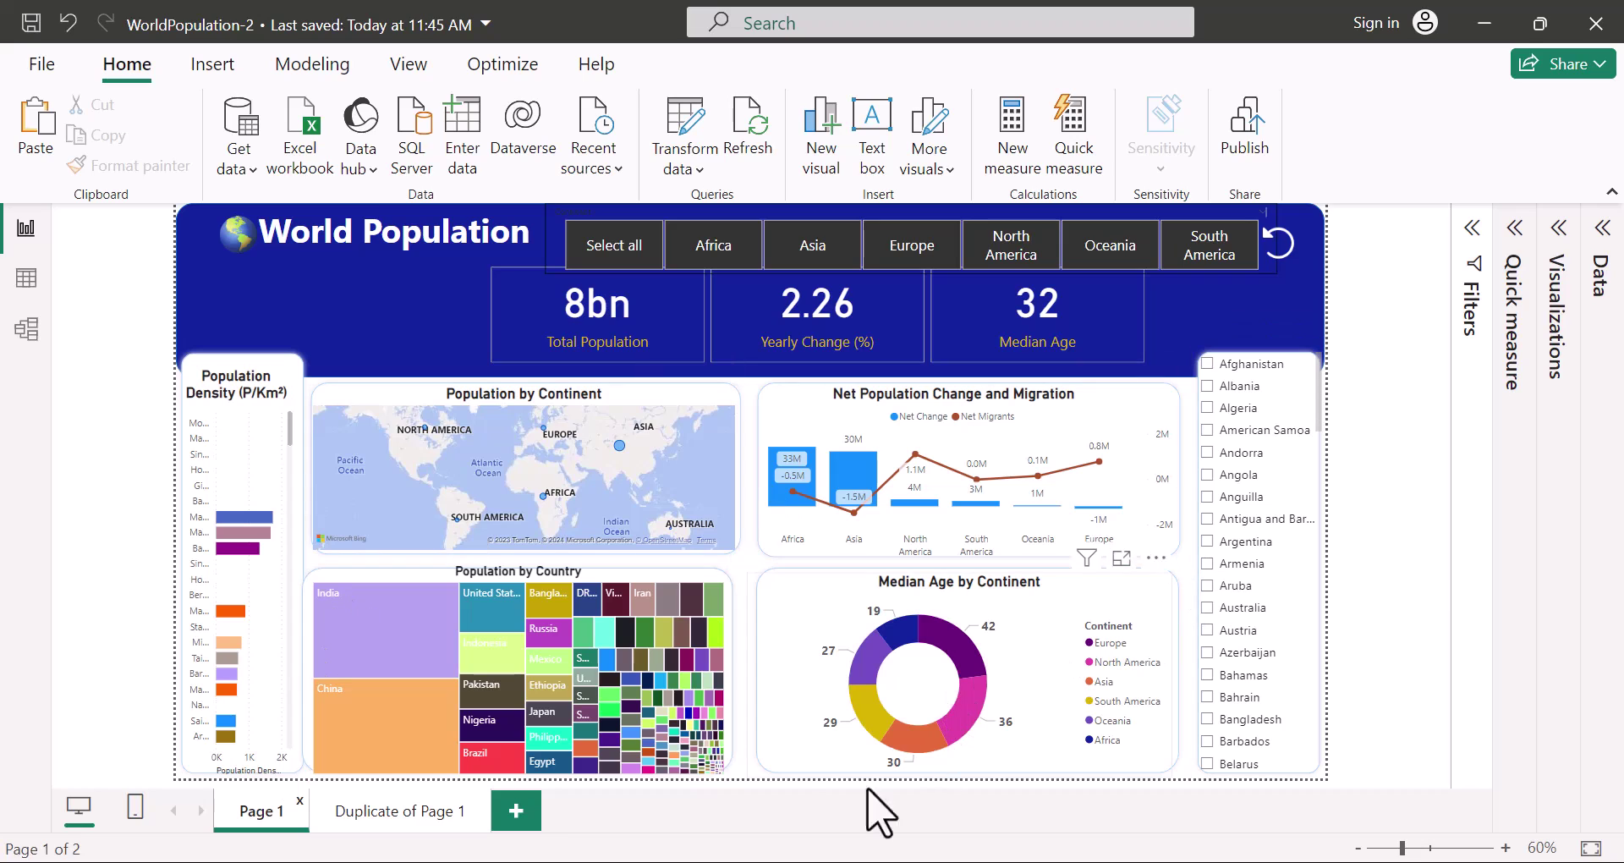
On the duplicate page, replace the unsynced continent slicer with a pasted copy set to Sync
left_click(391, 814)
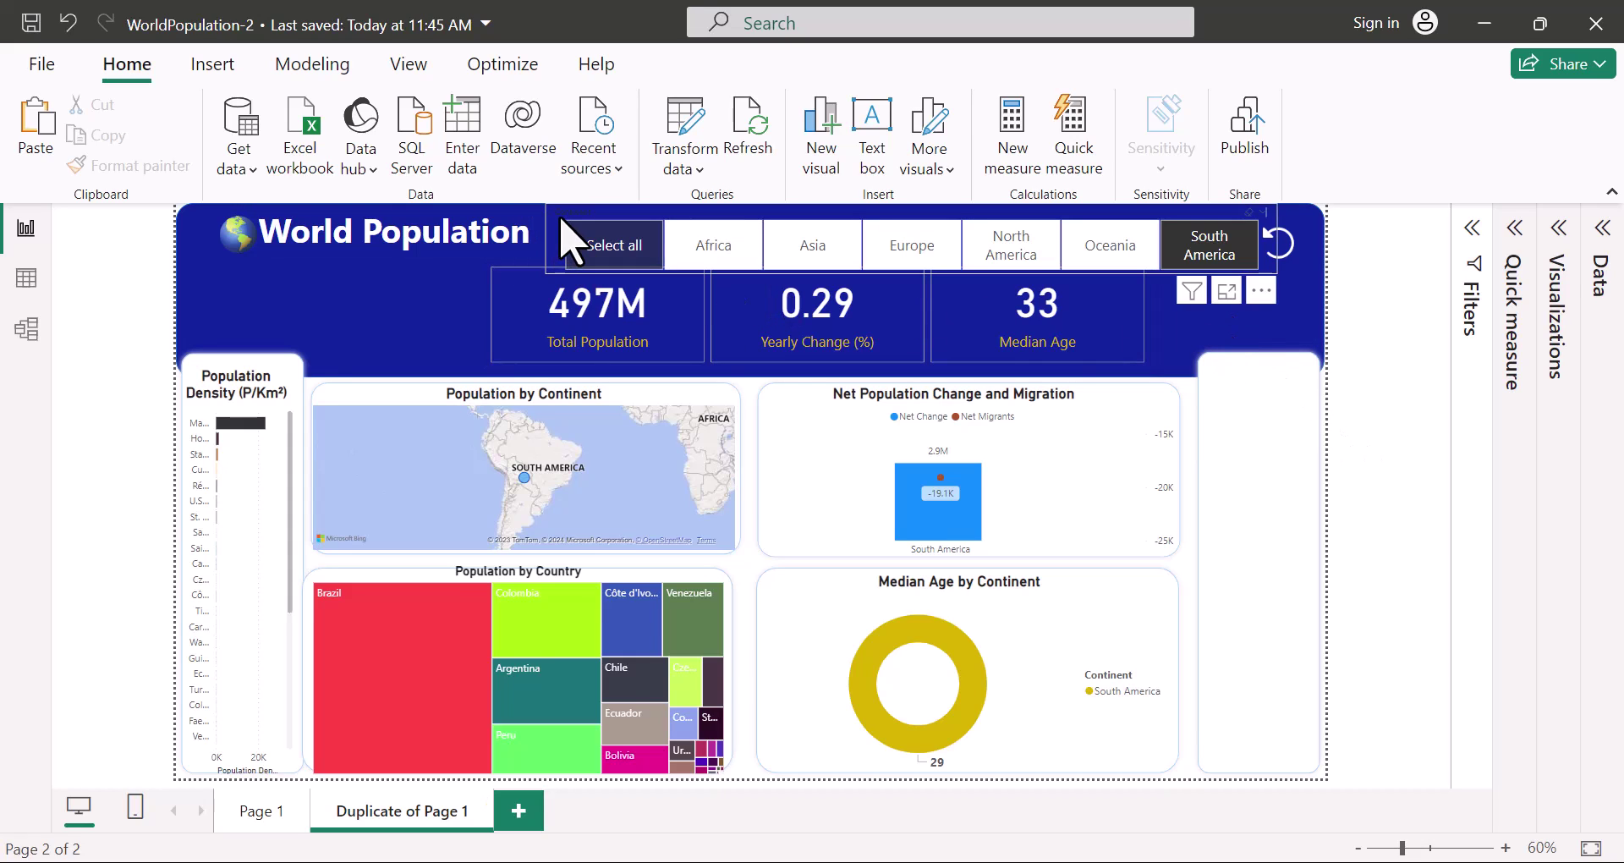
left_click(568, 242)
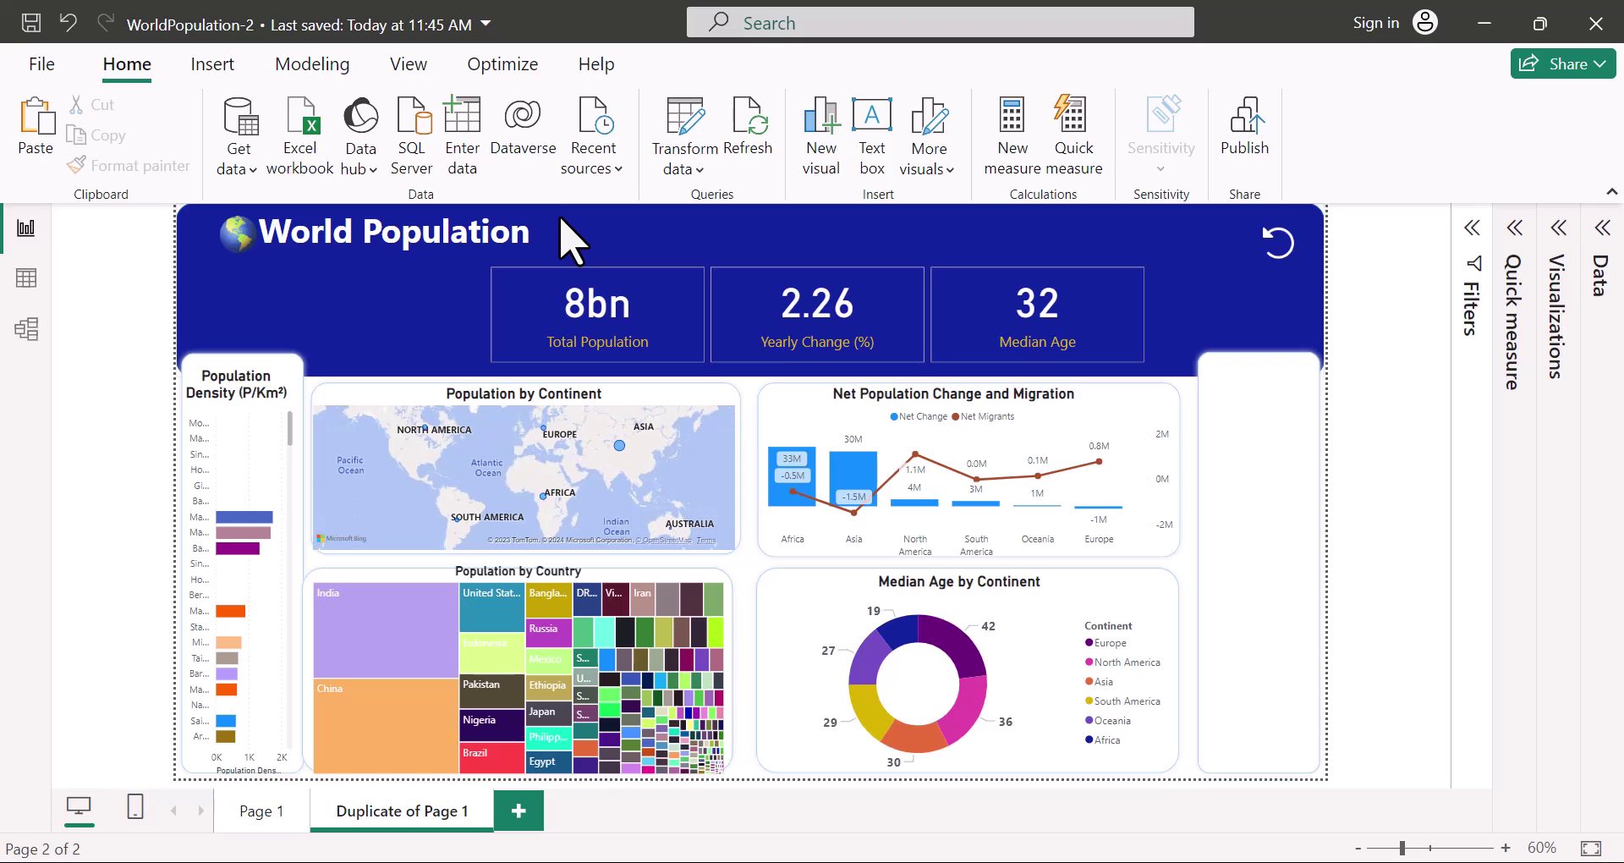
key("ctrl+v")
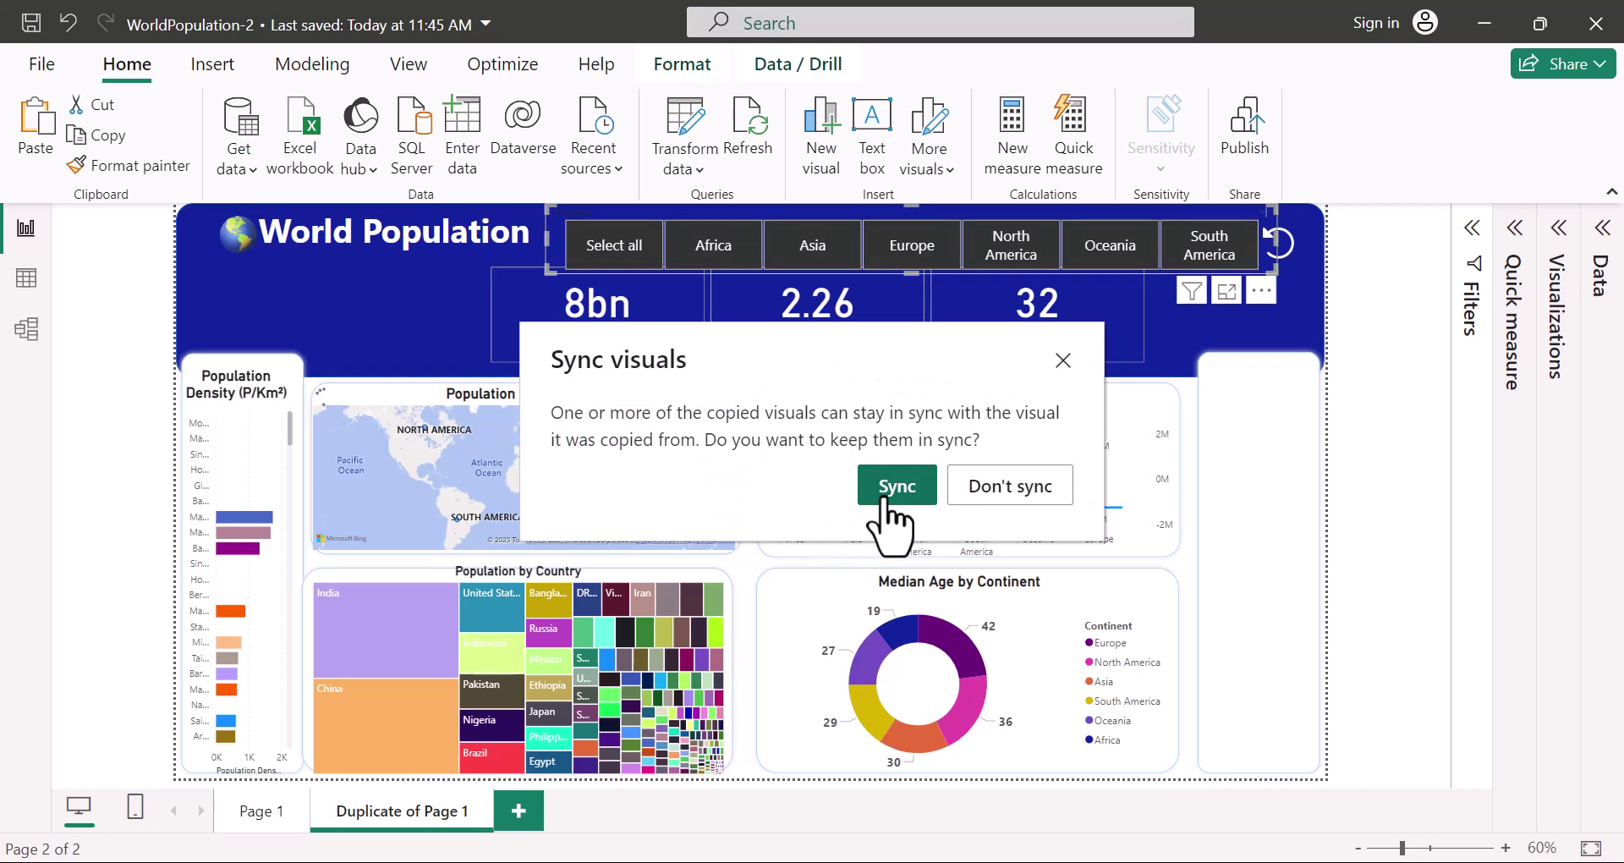
left_click(894, 488)
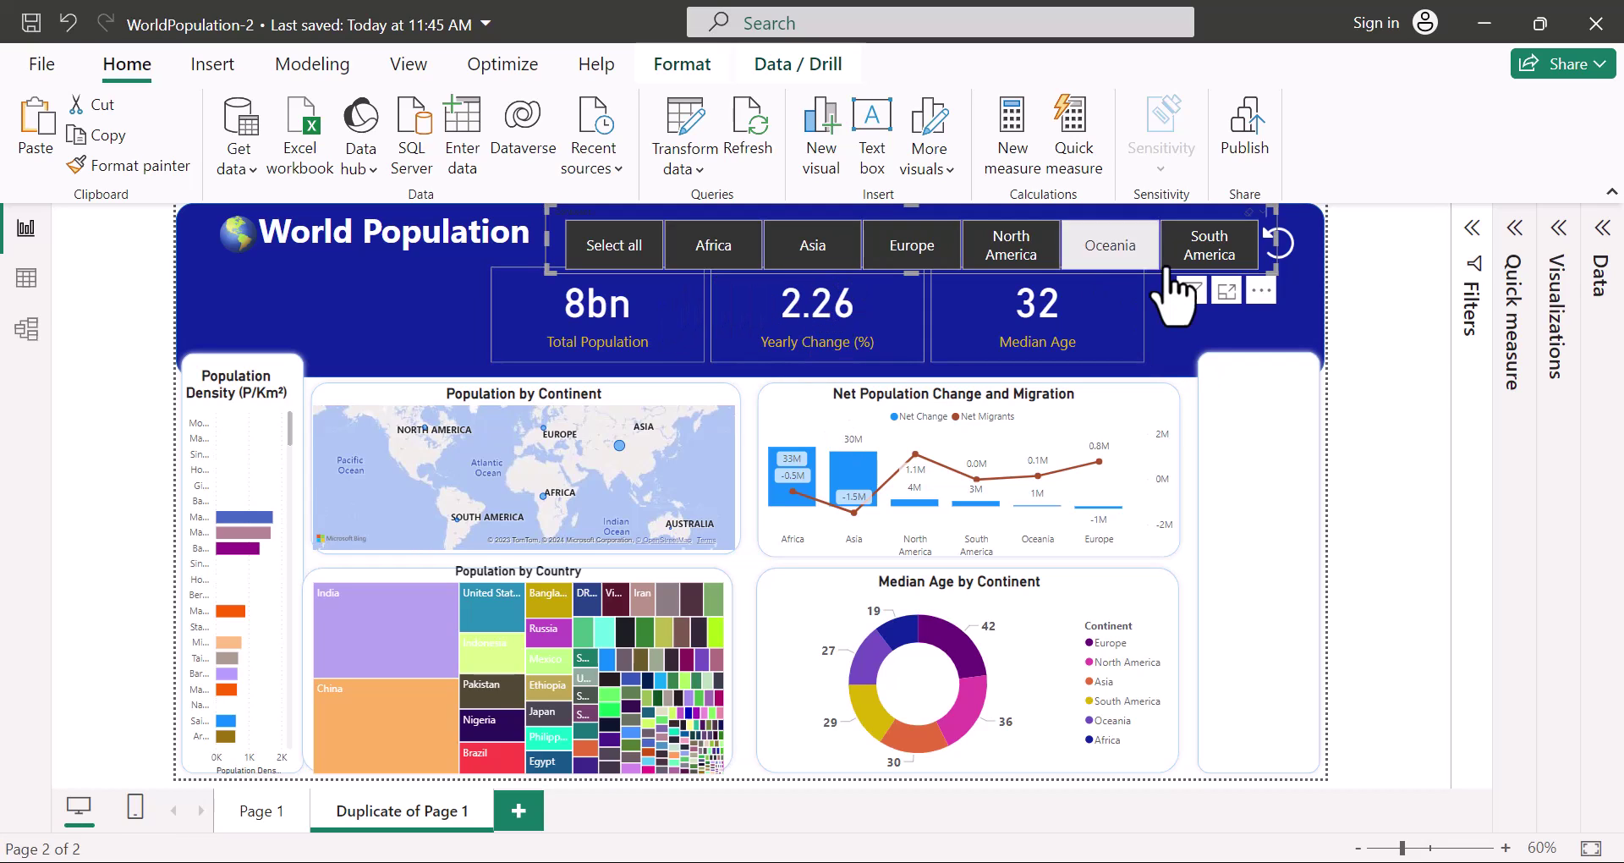
Filter the synced slicer to Africa and Asia and confirm Page 1 shows the same filter
left_click(1205, 262)
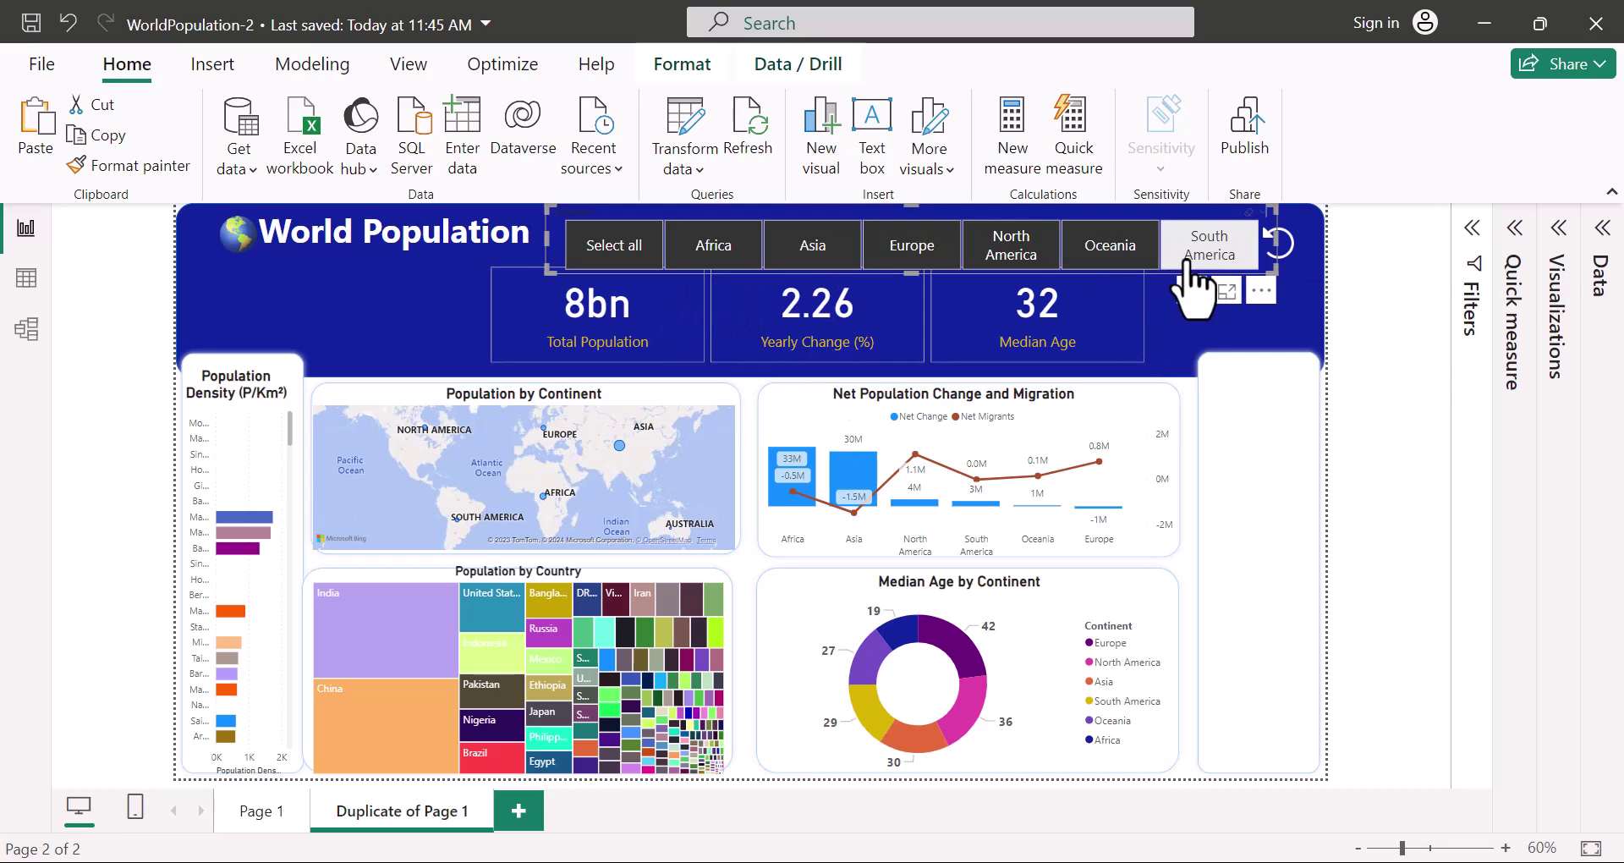
left_click(1110, 249)
left_click(1005, 258)
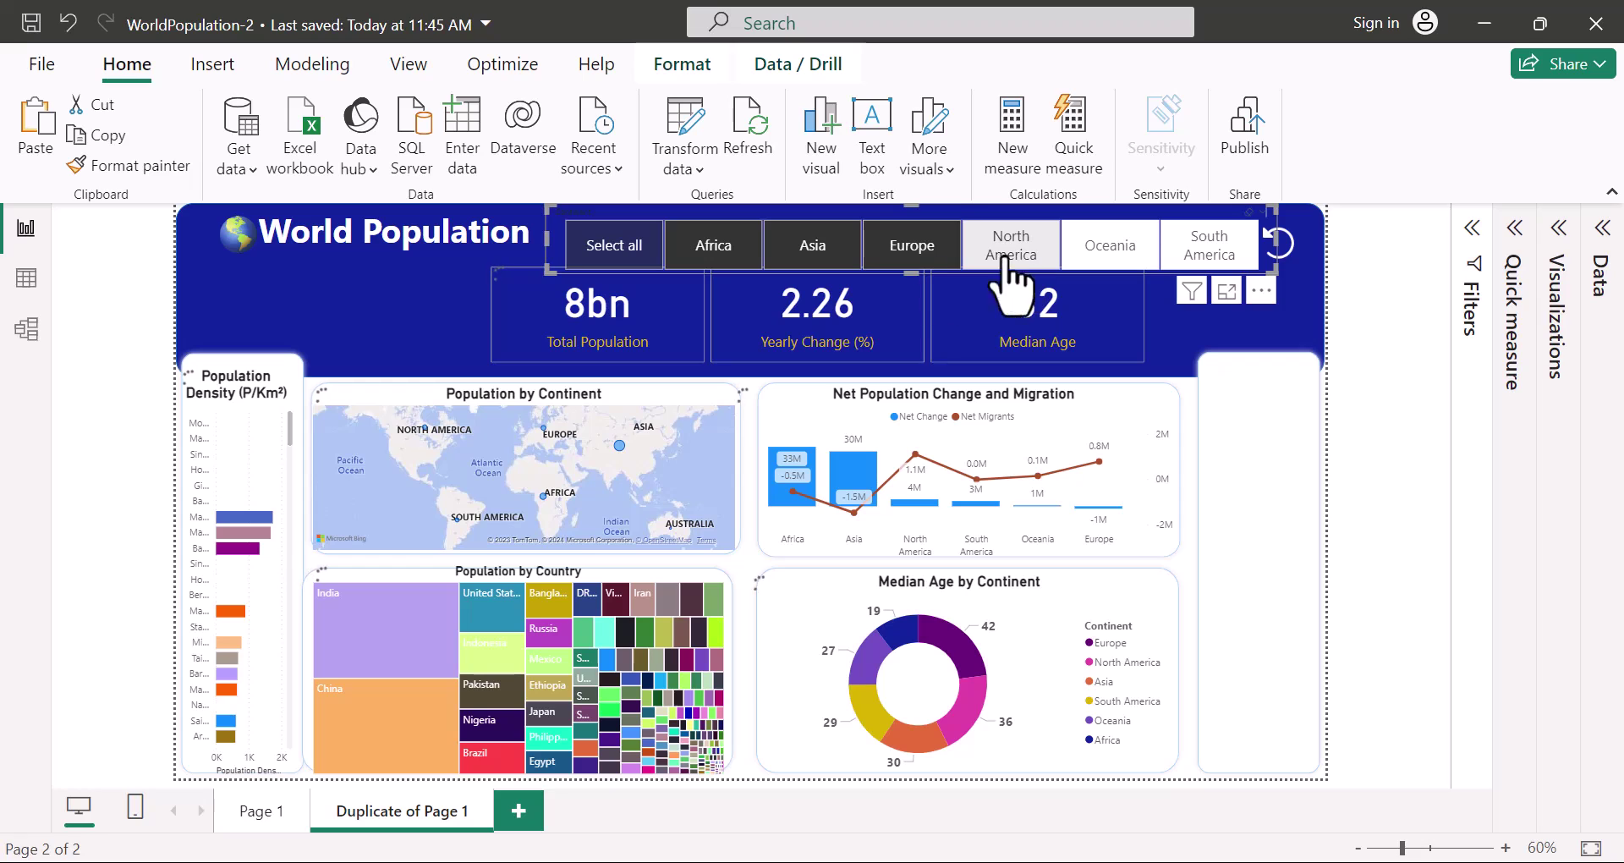
left_click(901, 250)
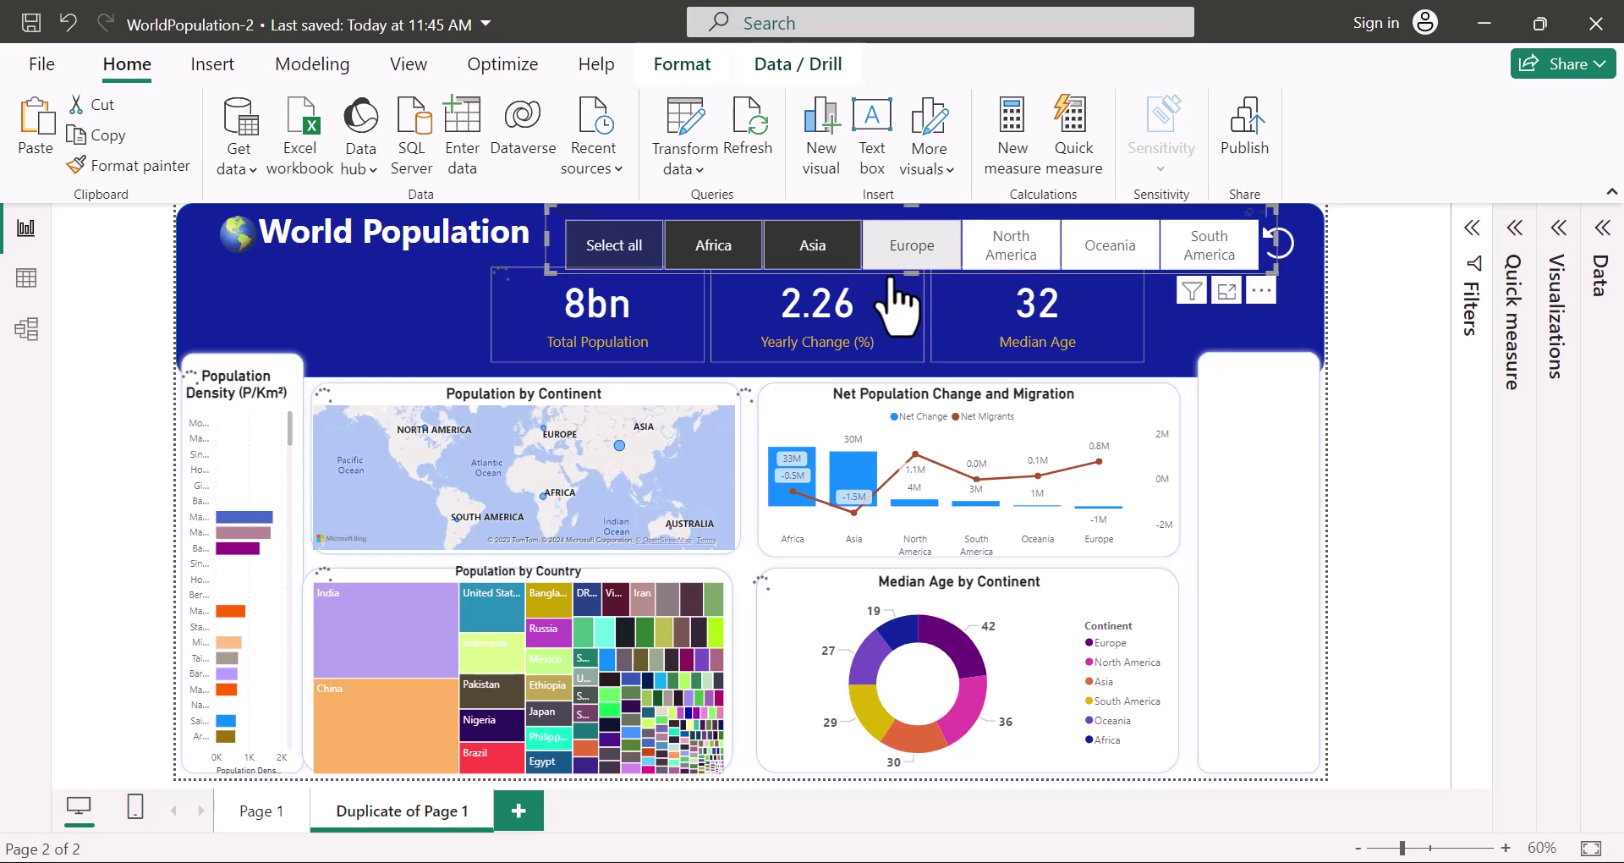
left_click(786, 261)
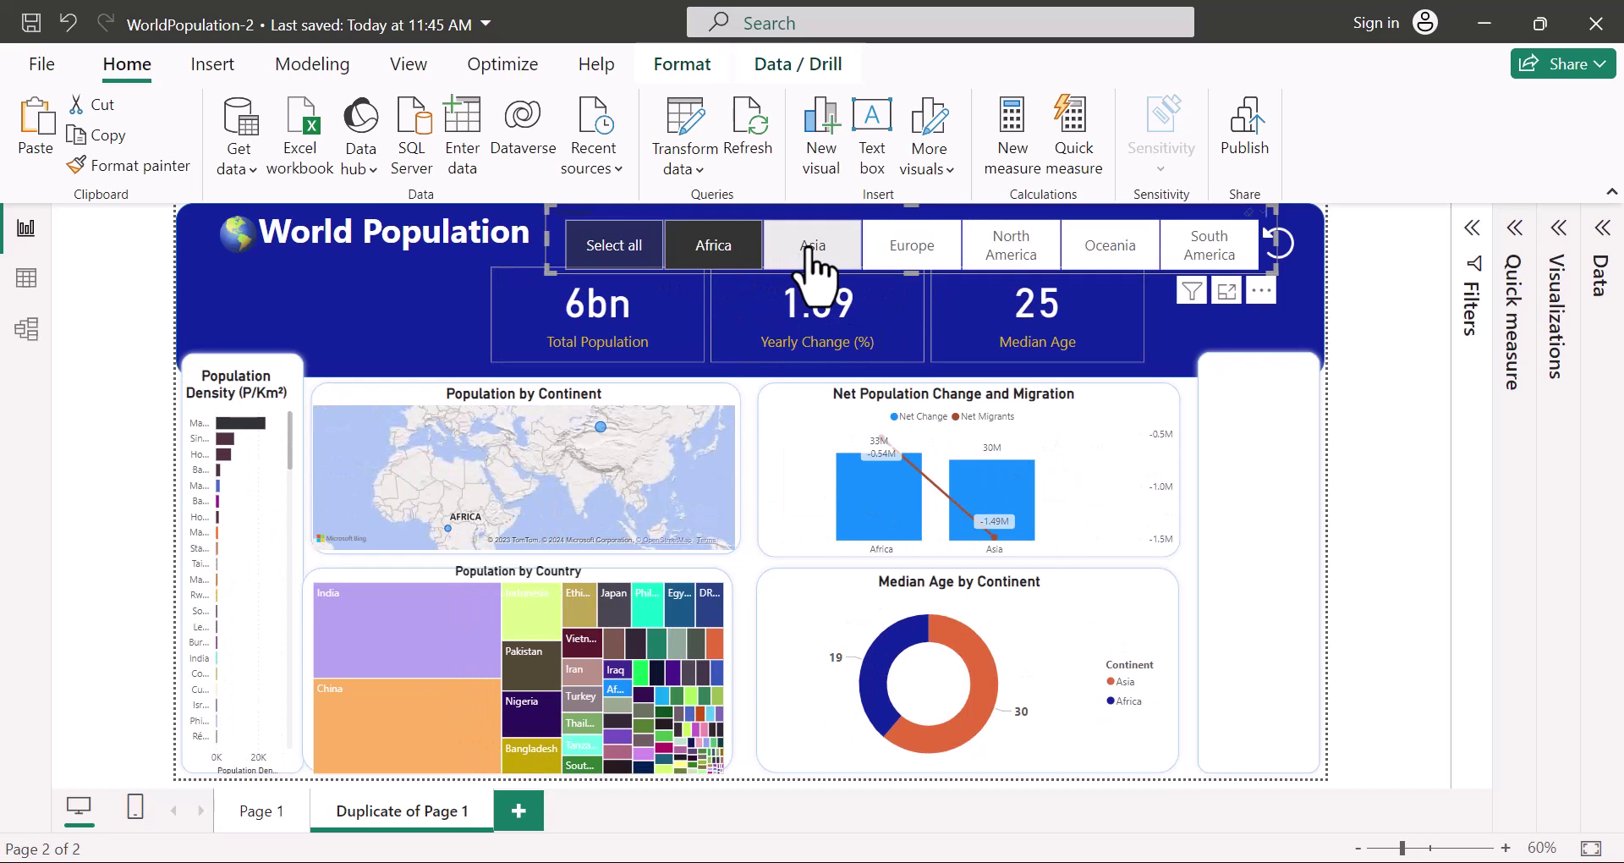
left_click(807, 250)
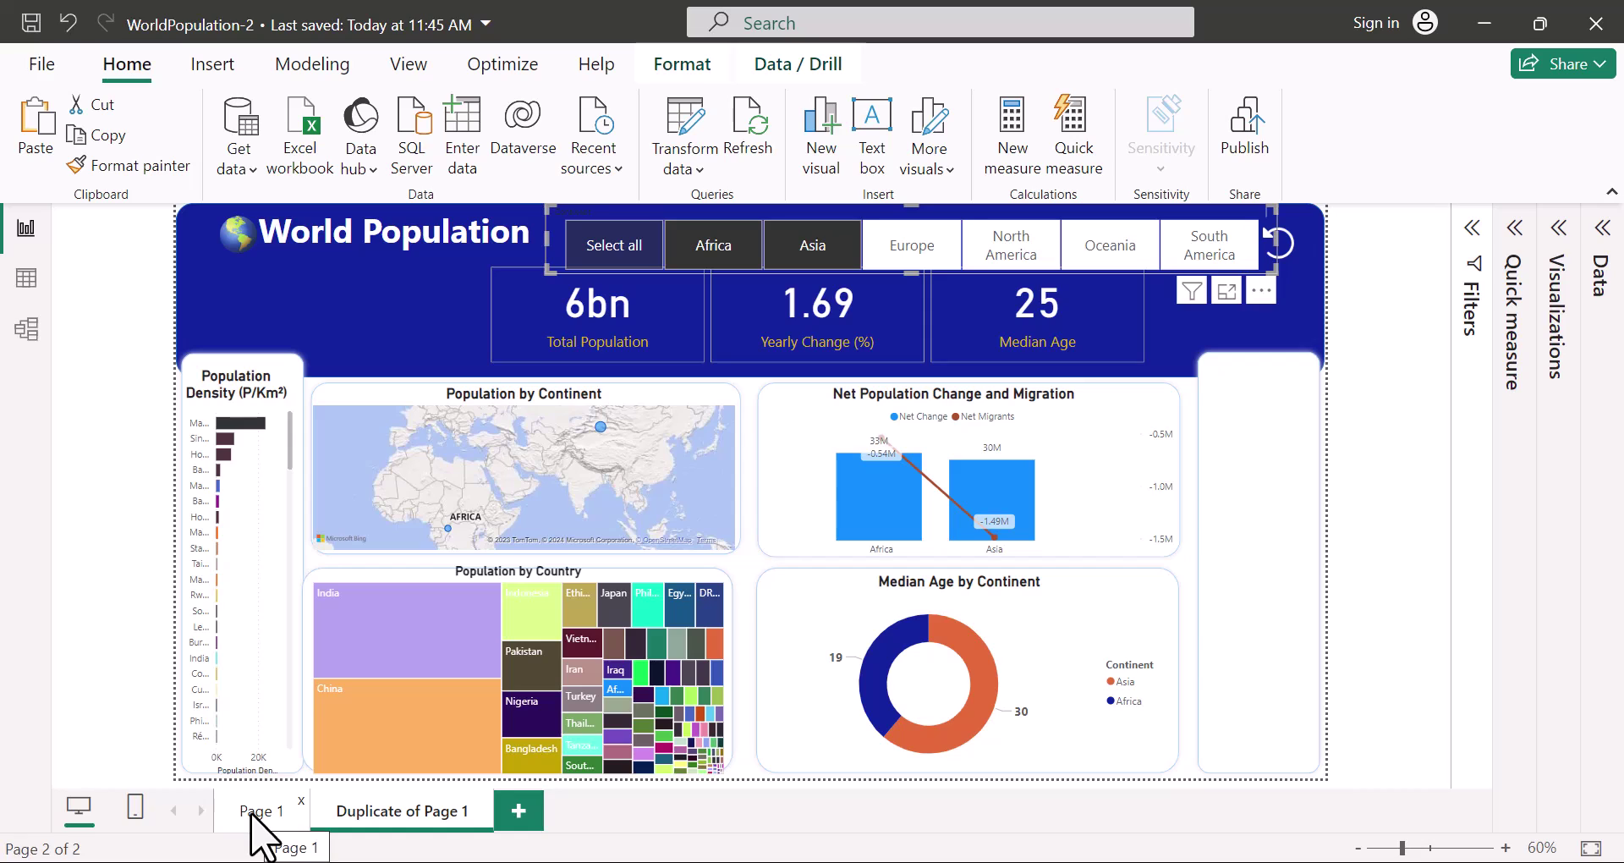
left_click(254, 813)
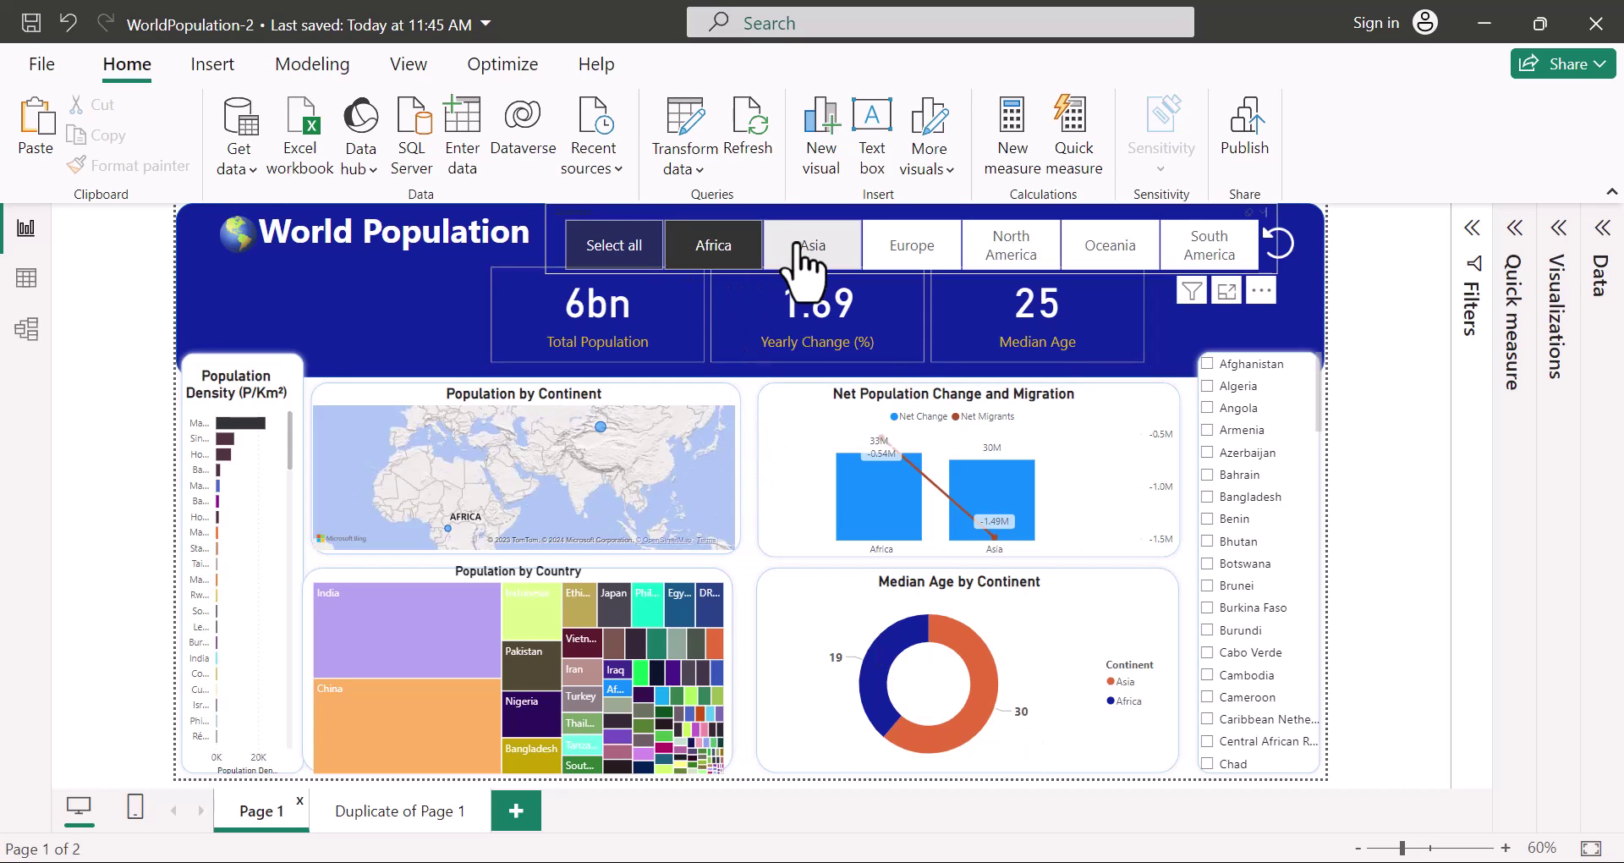
left_click(404, 818)
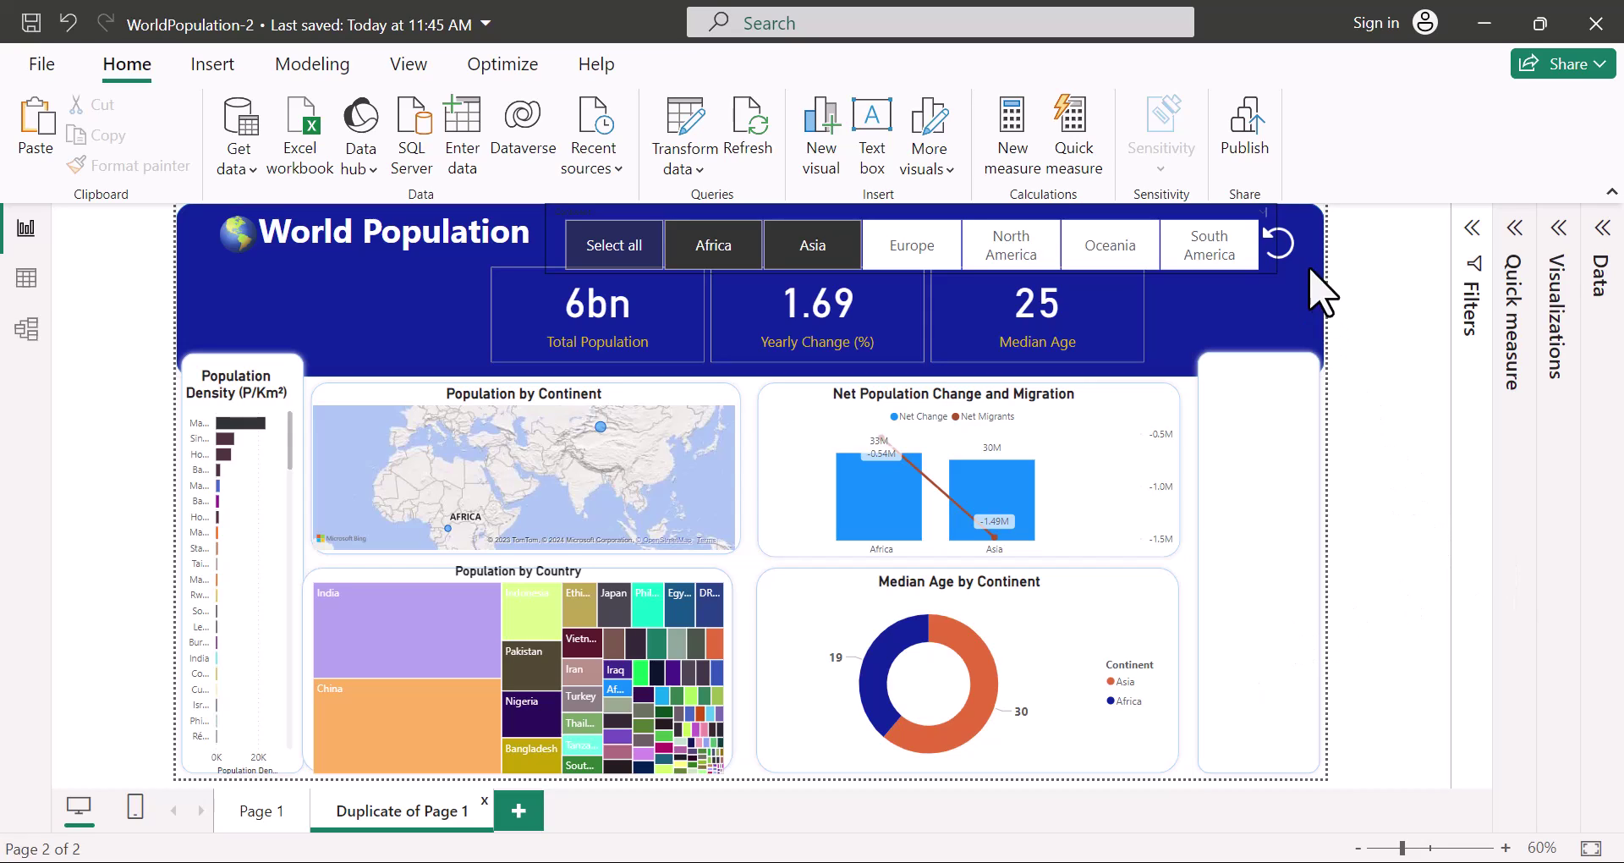
Set the reset button's action type to Clear all slicers
left_click(1281, 254)
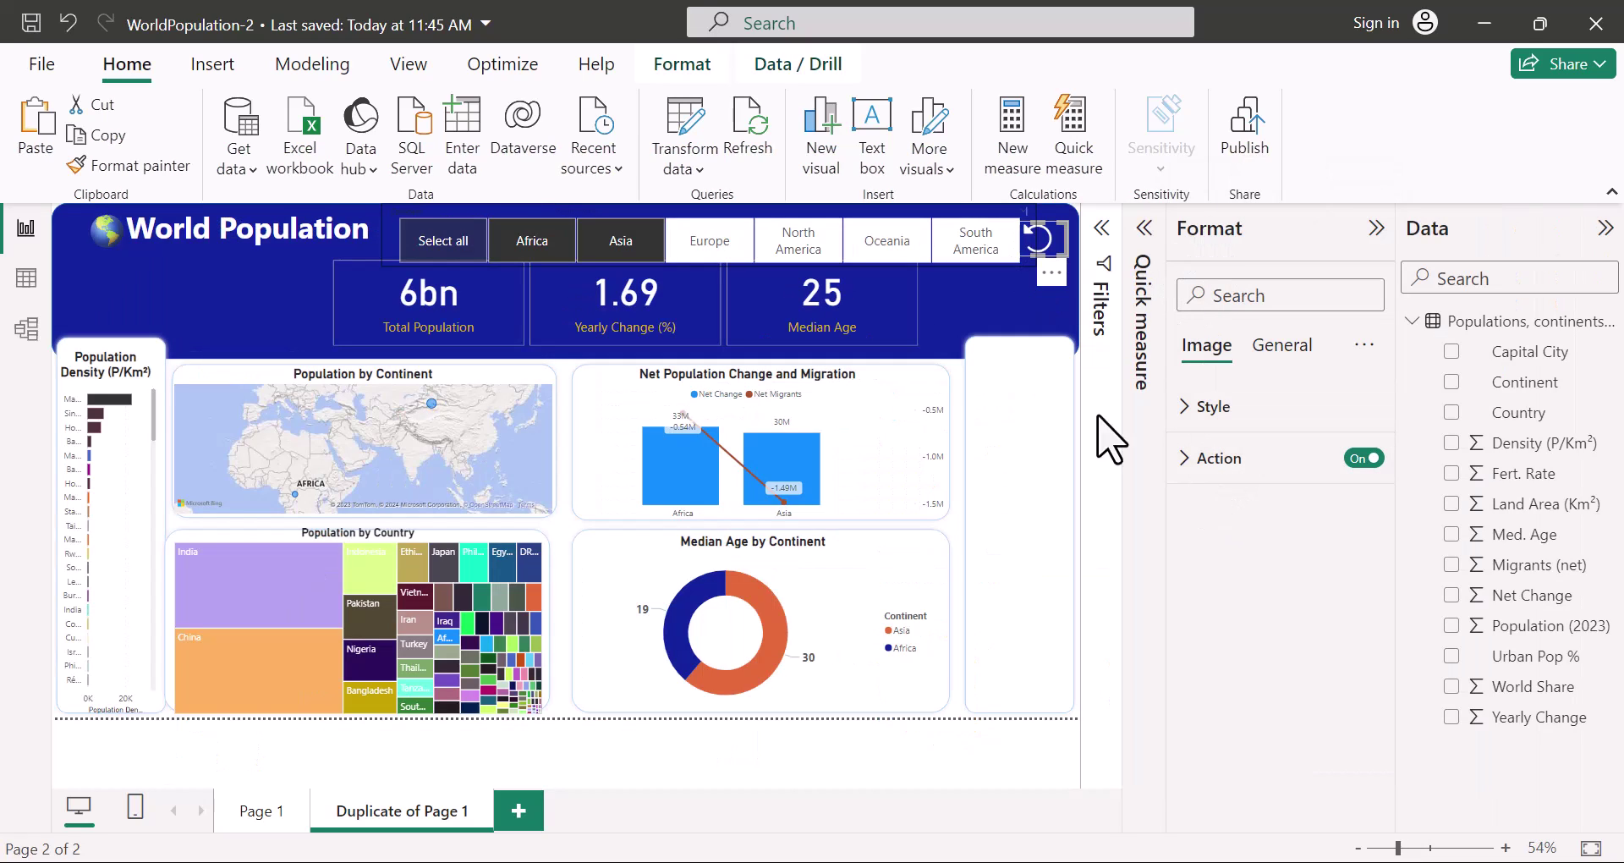
left_click(1187, 467)
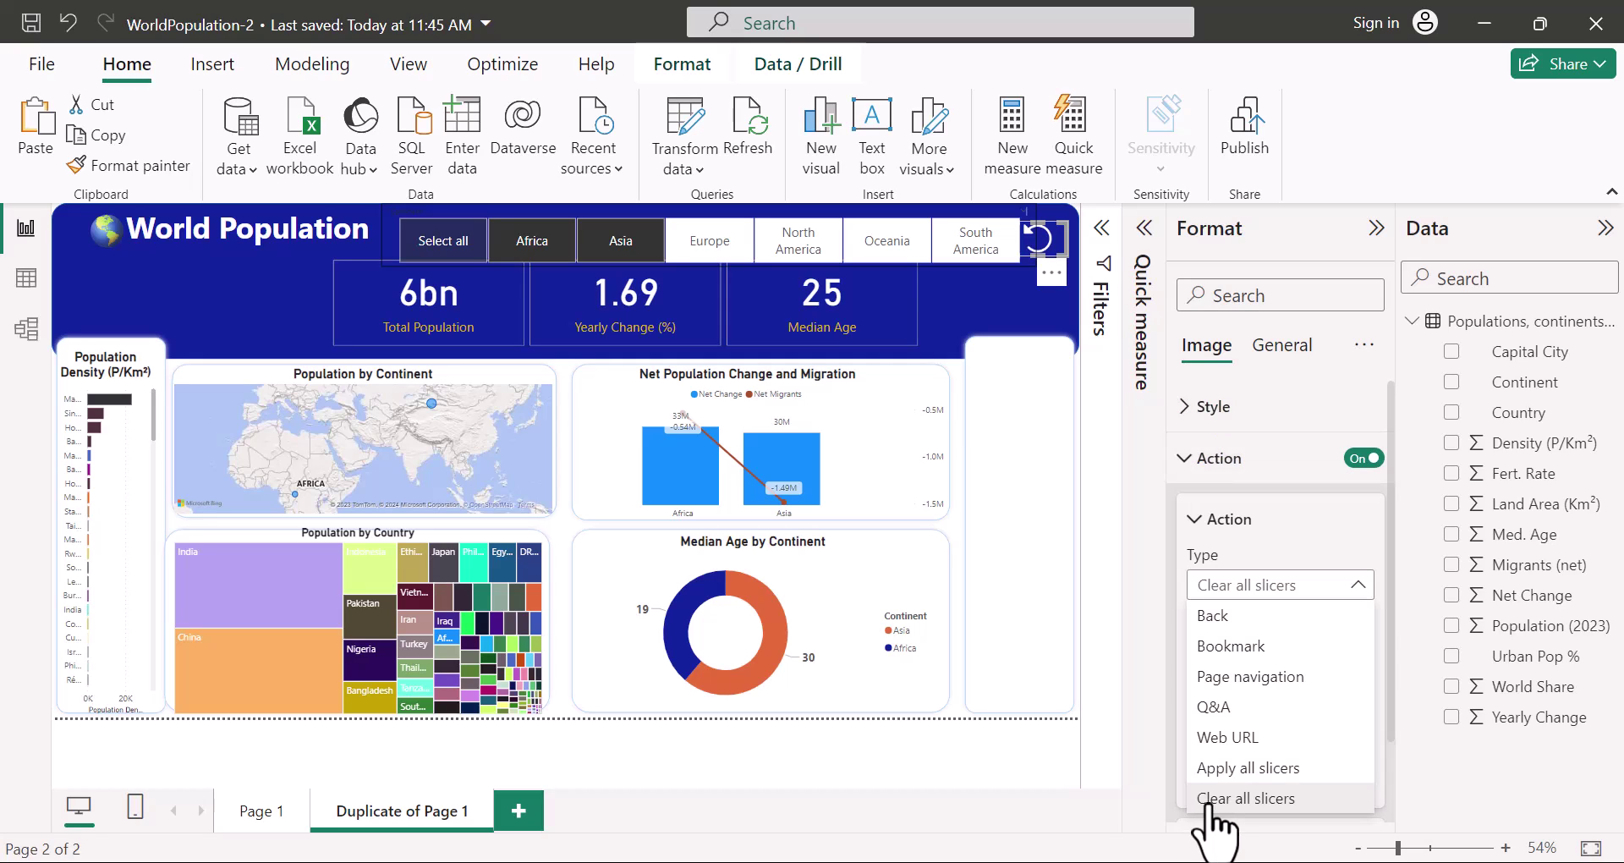
left_click(1261, 798)
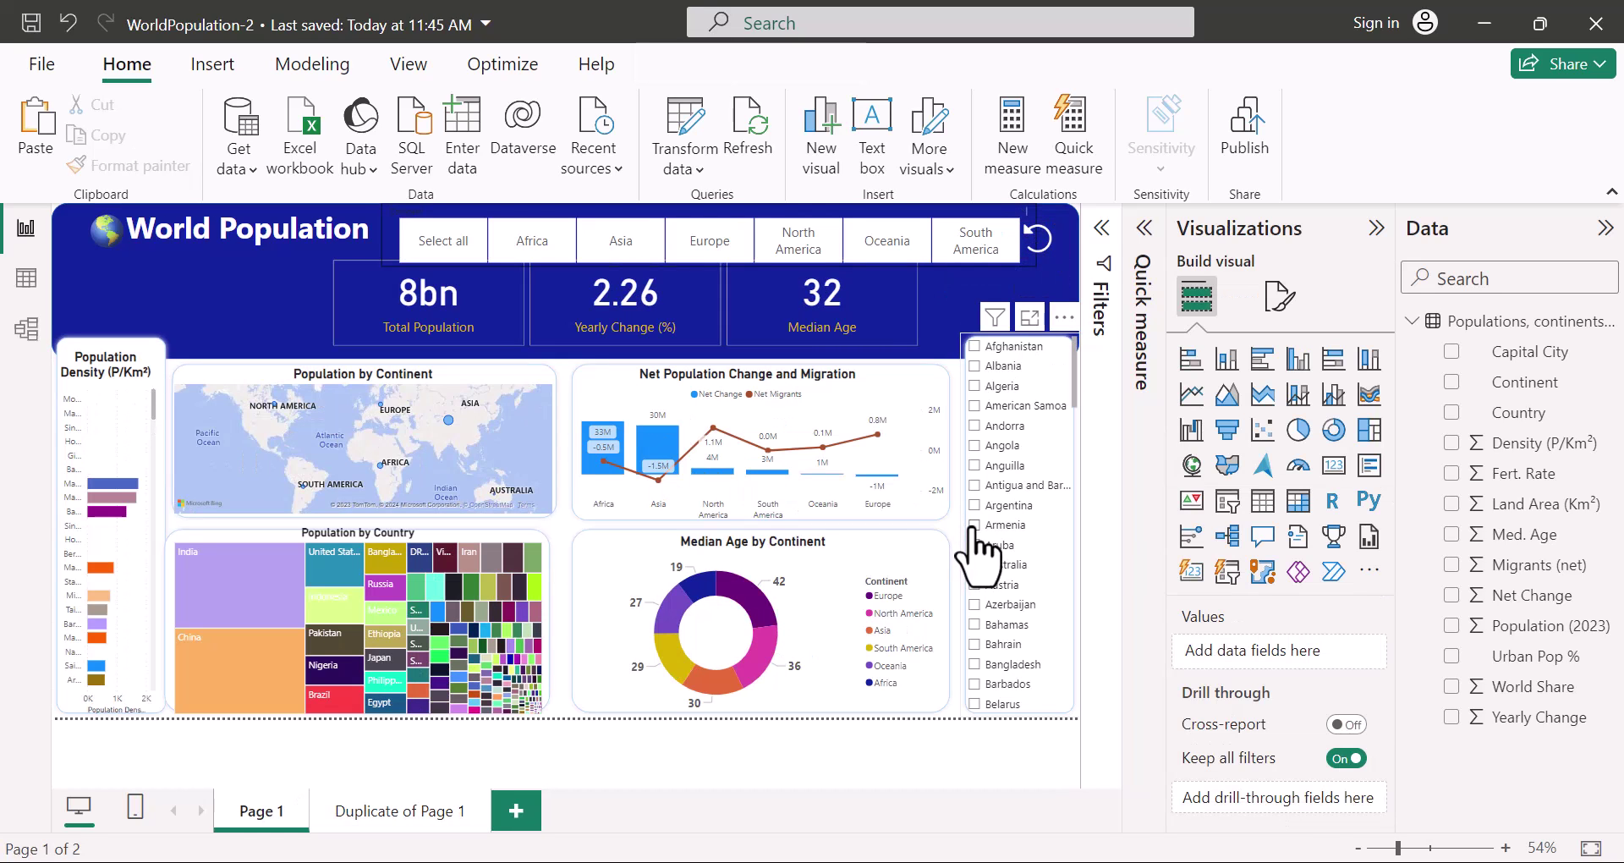
left_click(974, 526)
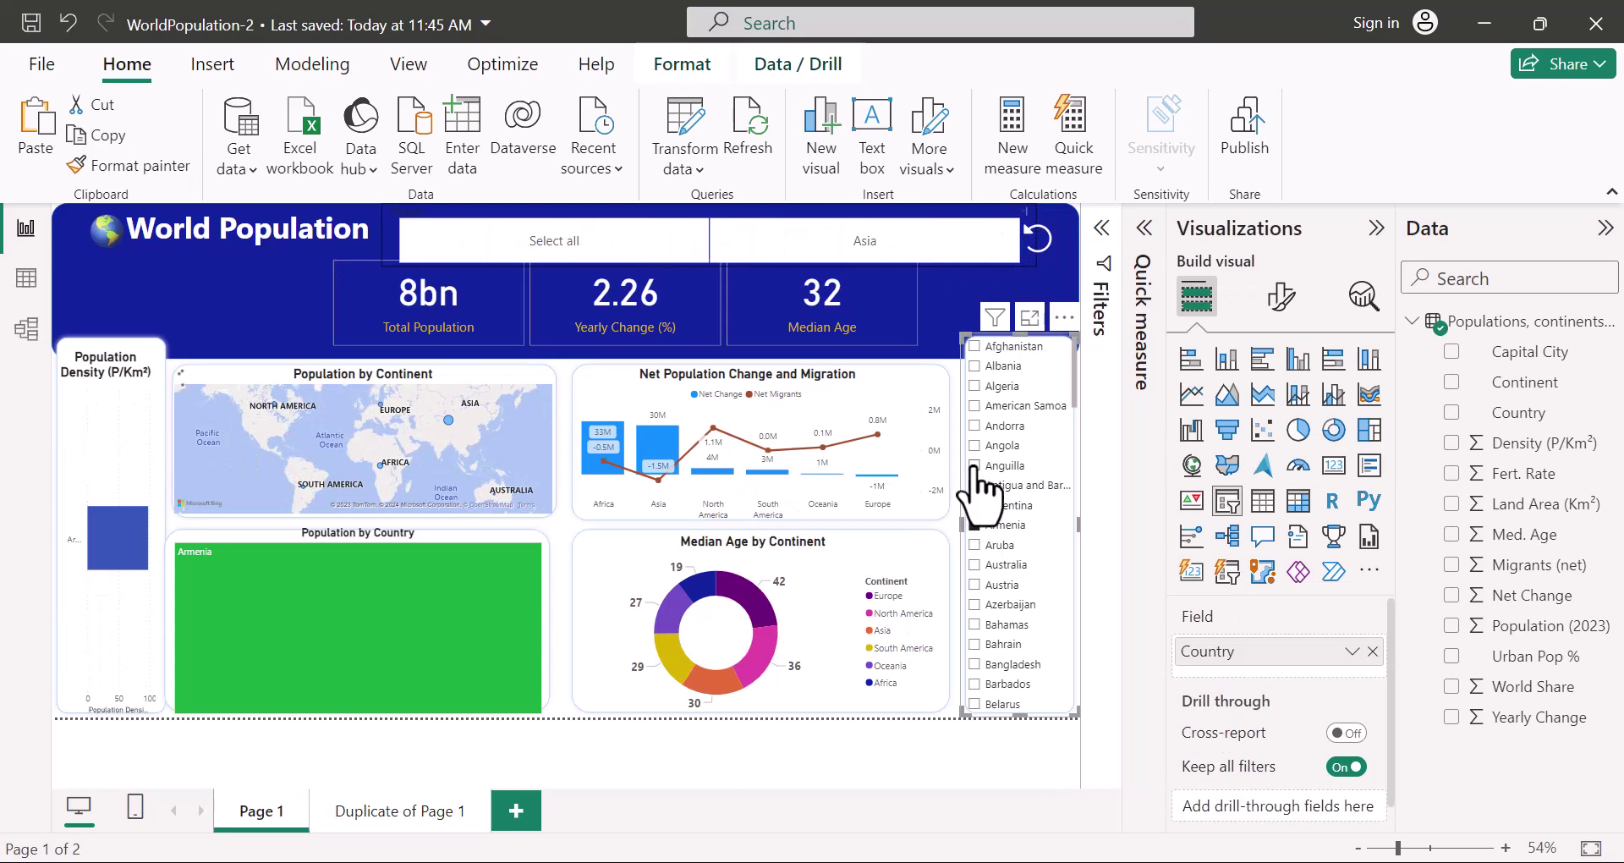
left_click(974, 465)
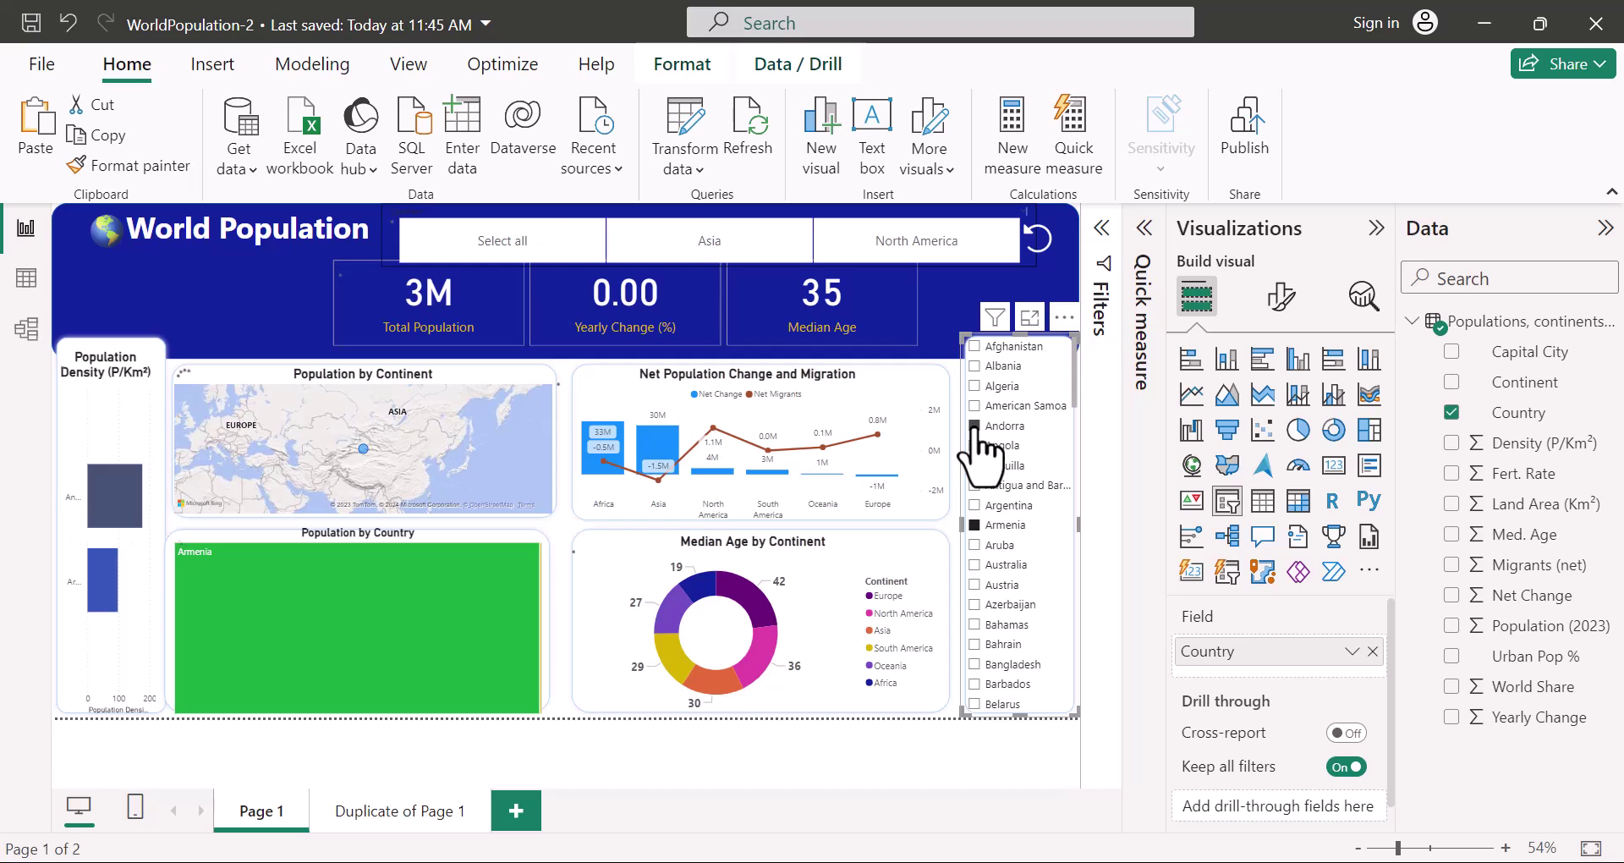
left_click(973, 425)
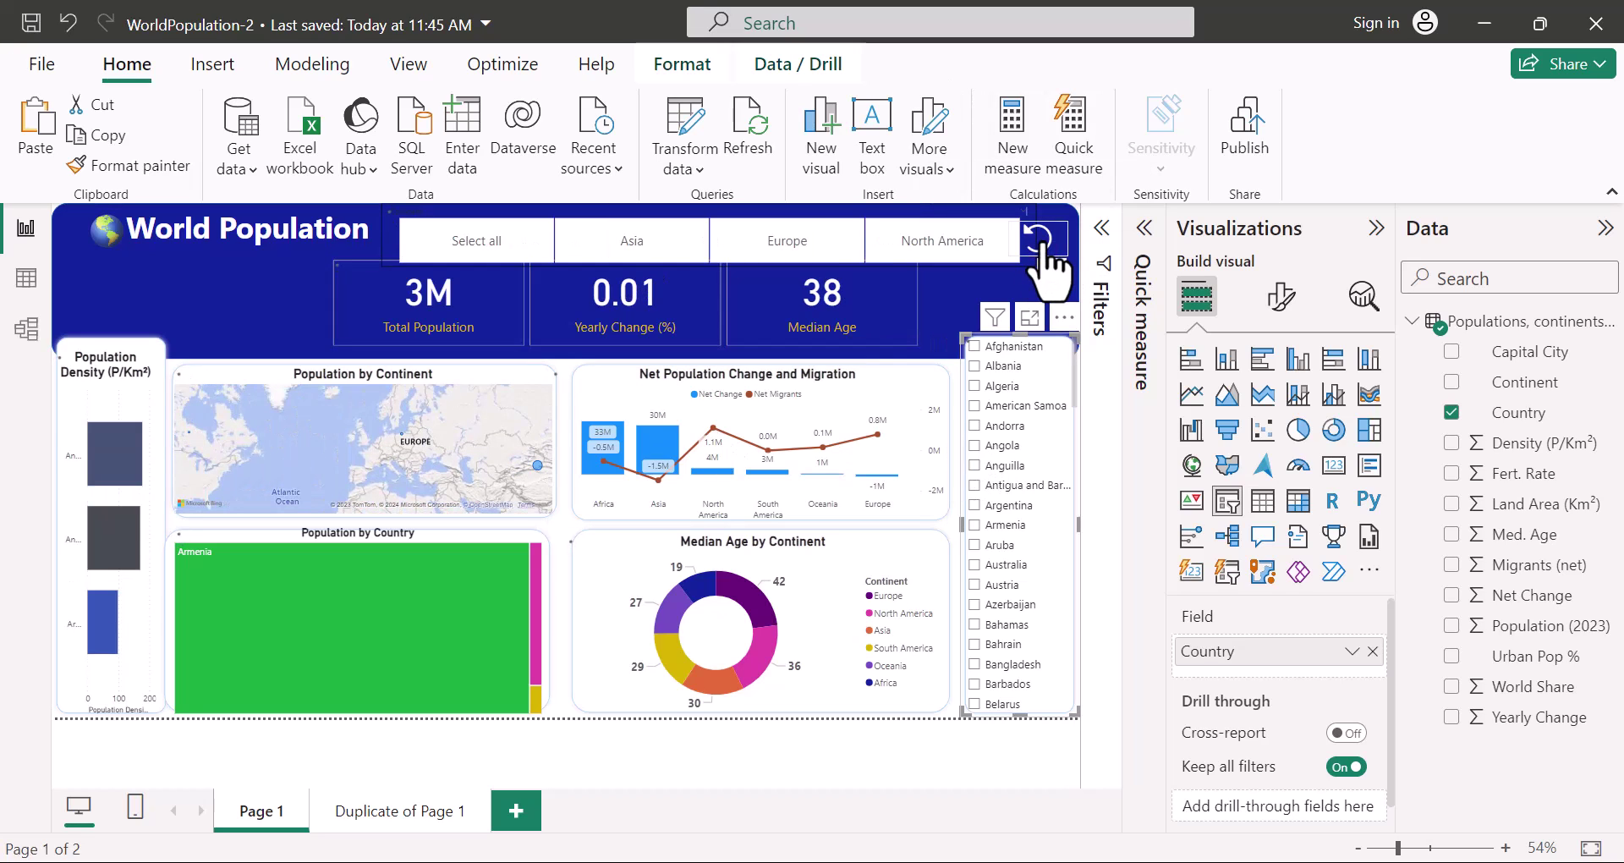
left_click(1040, 246)
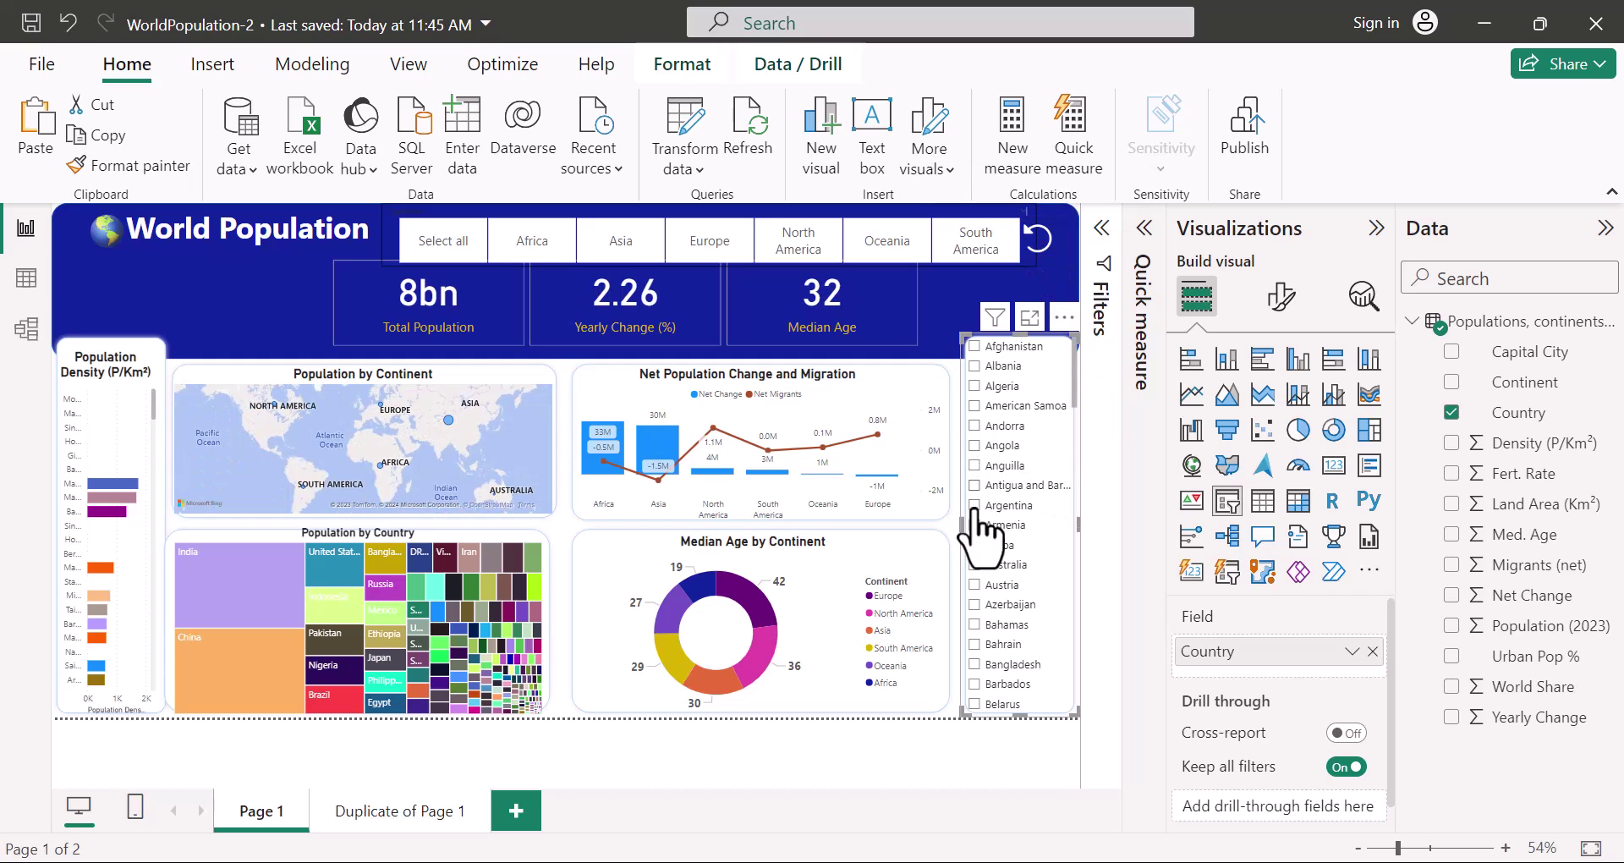